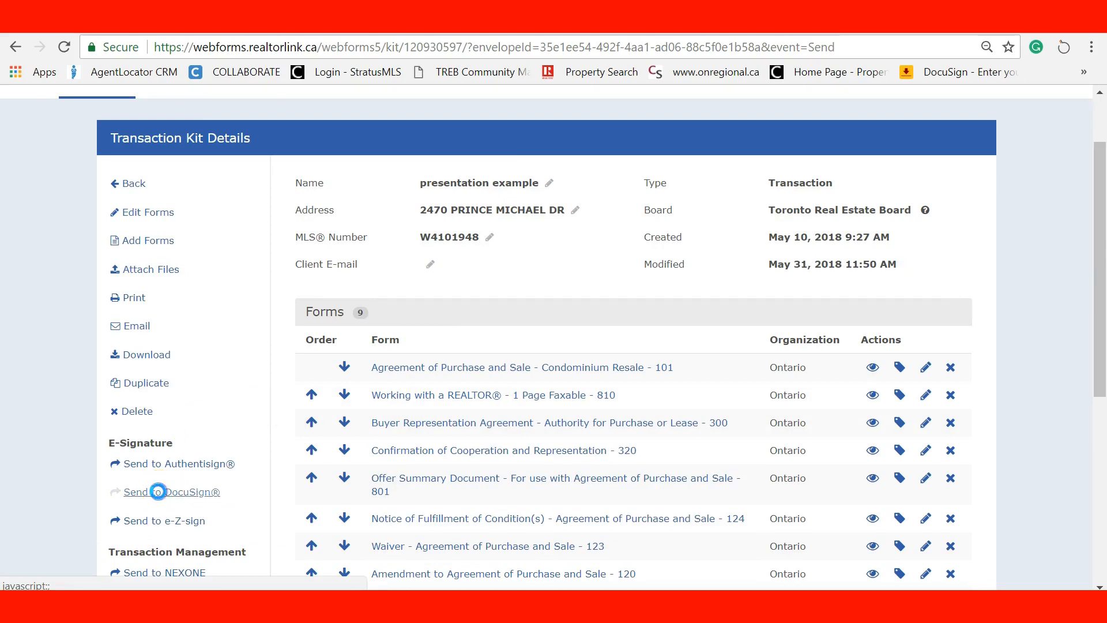
Send only forms 101, 320 and 801 from the kit to DocuSign, leaving the rest unselected
left_click(157, 491)
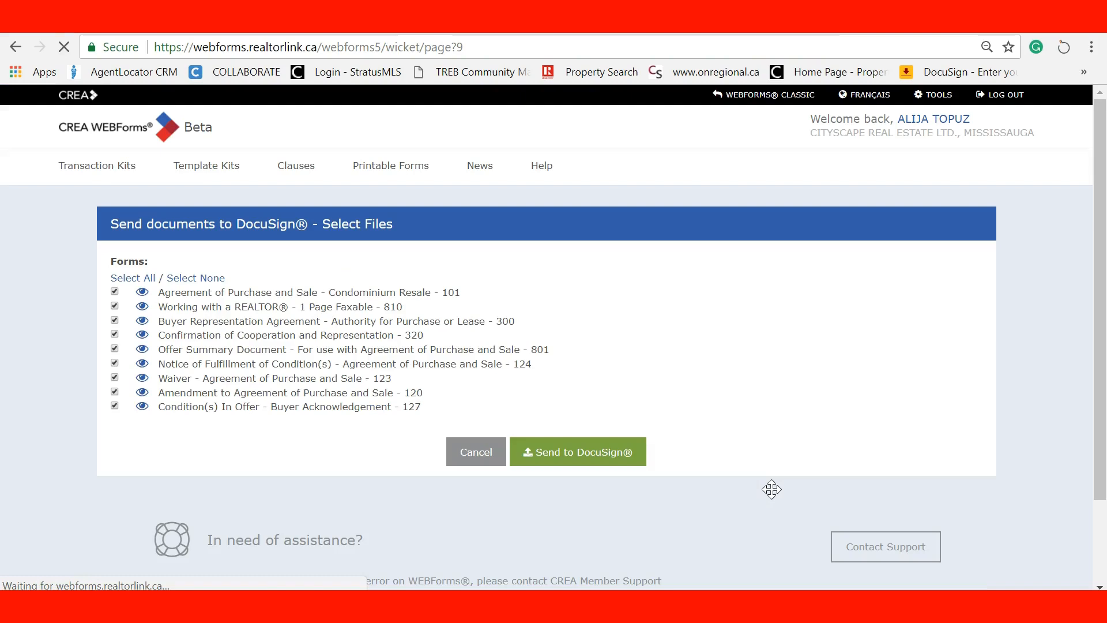
left_click(186, 278)
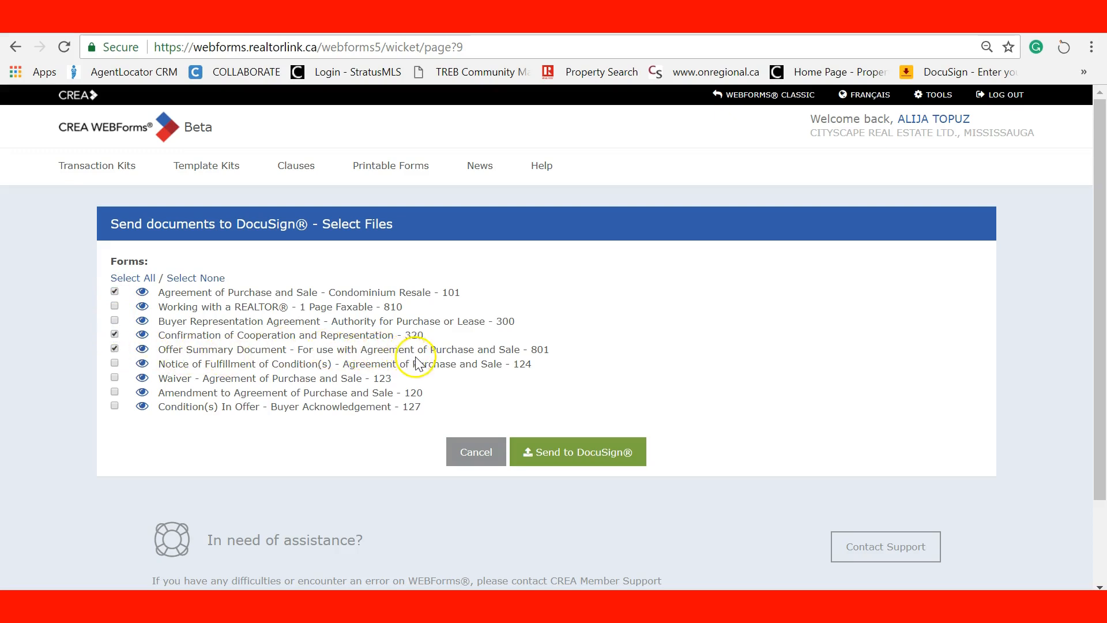
left_click(571, 456)
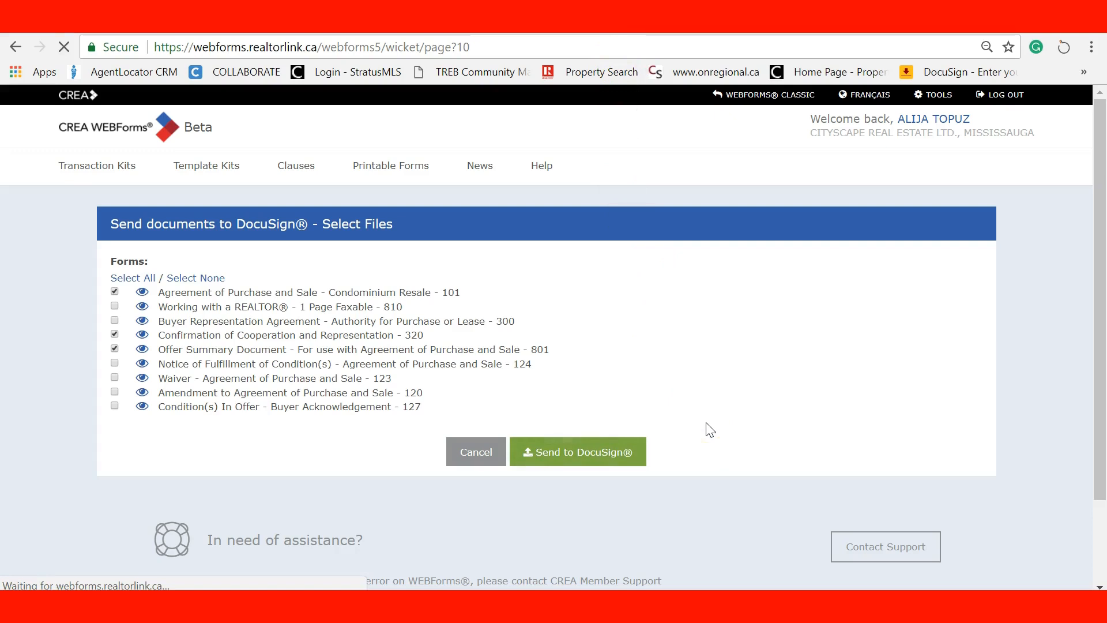
left_click(600, 302)
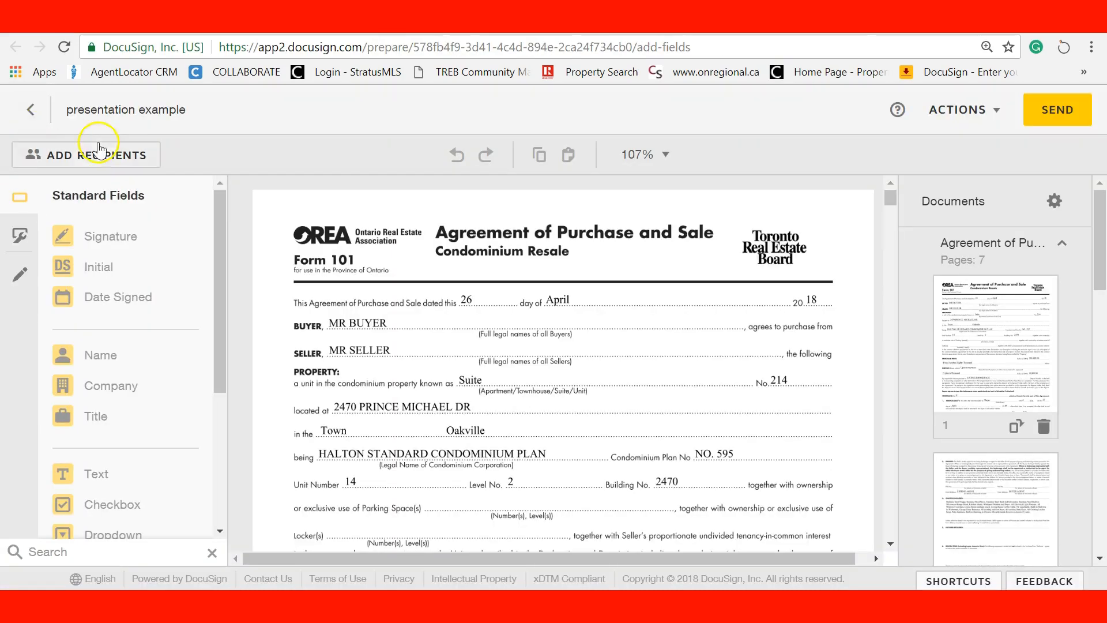
Turn on signing order with the saved agent contact first and Condo Buyer ('bondo' search) second
left_click(98, 149)
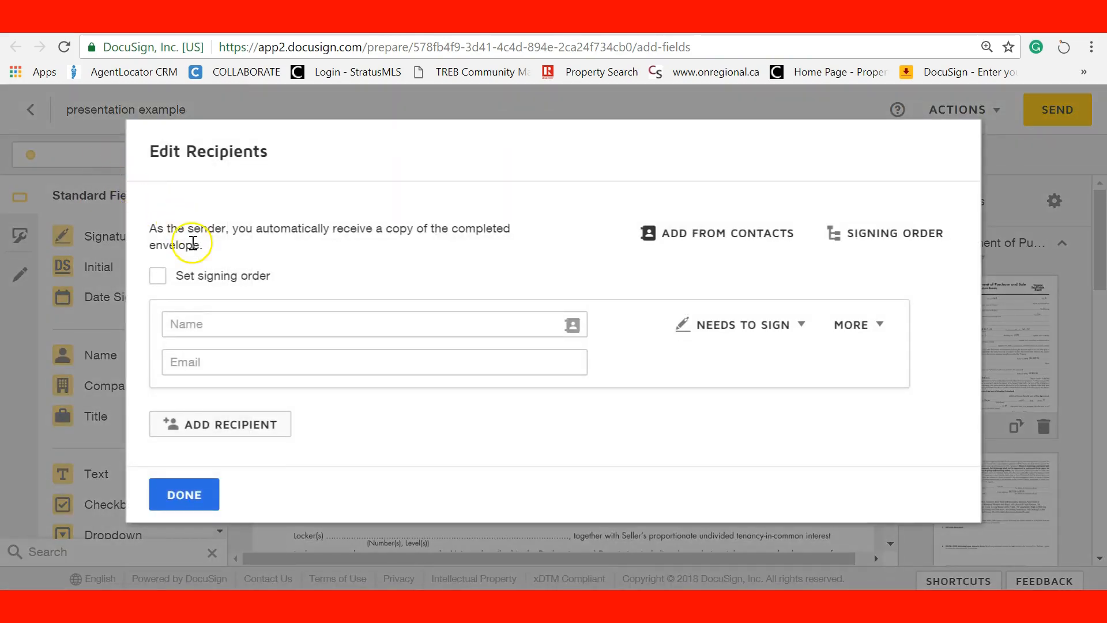
left_click(157, 283)
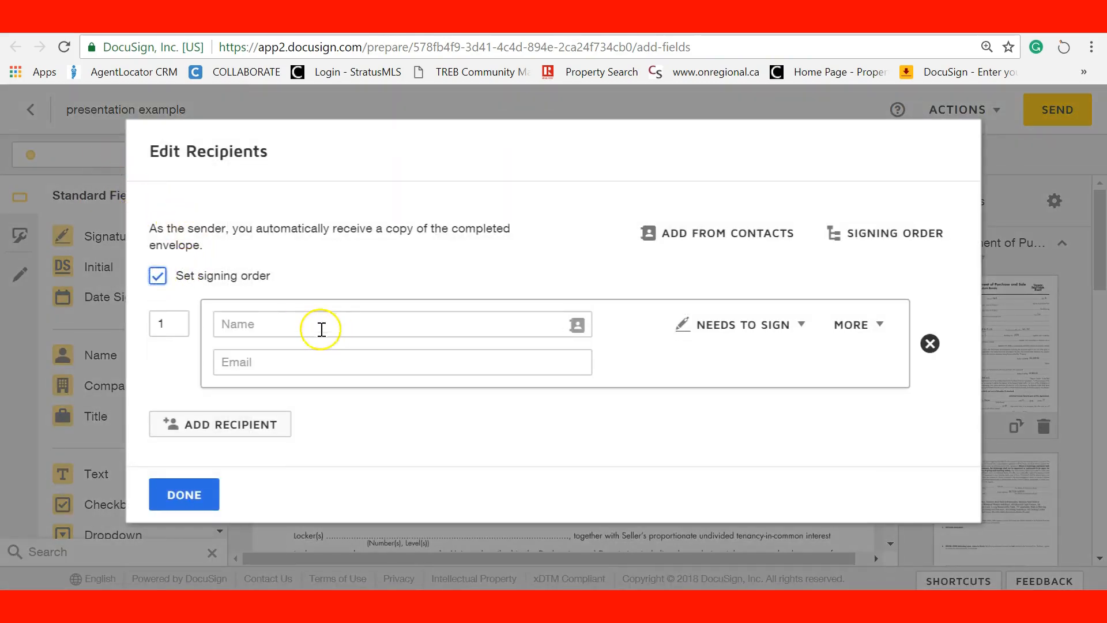
left_click(259, 334)
left_click(248, 358)
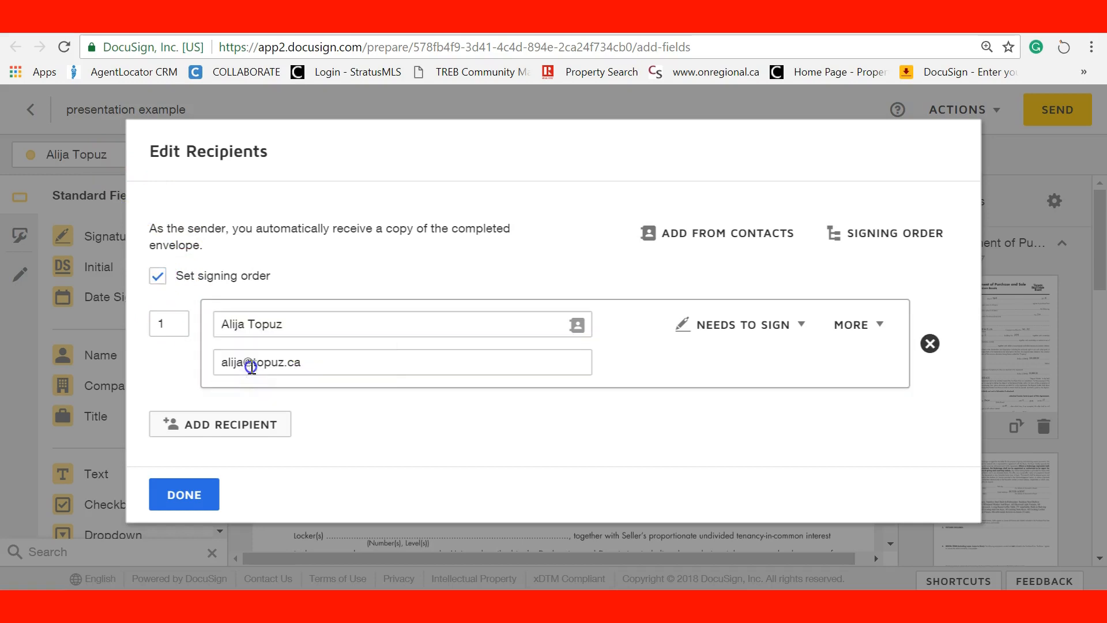
left_click(212, 424)
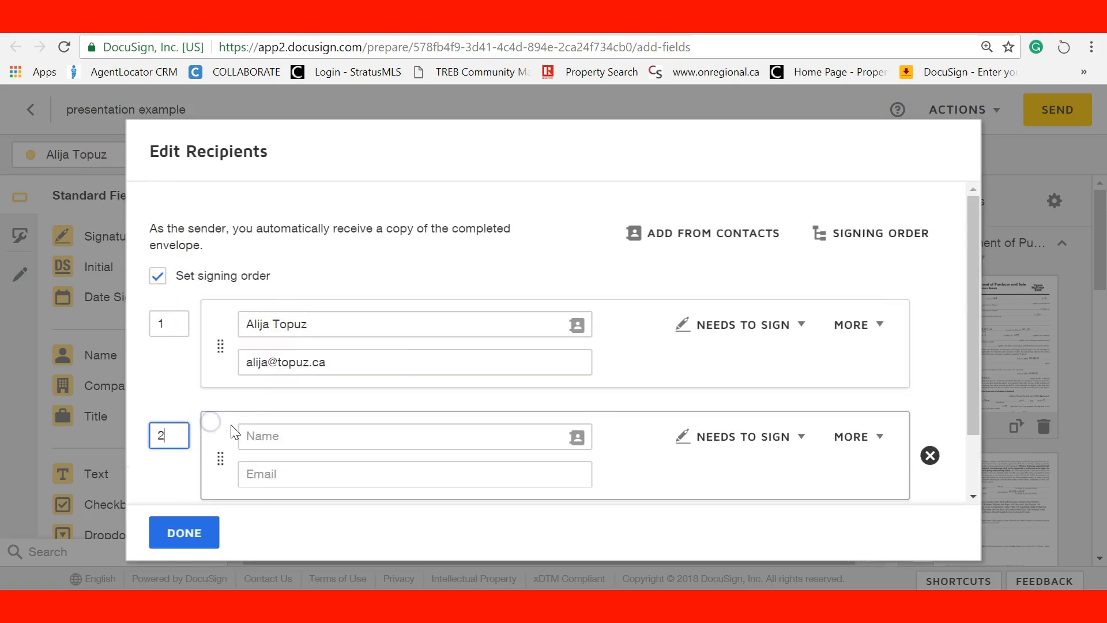
left_click(319, 440)
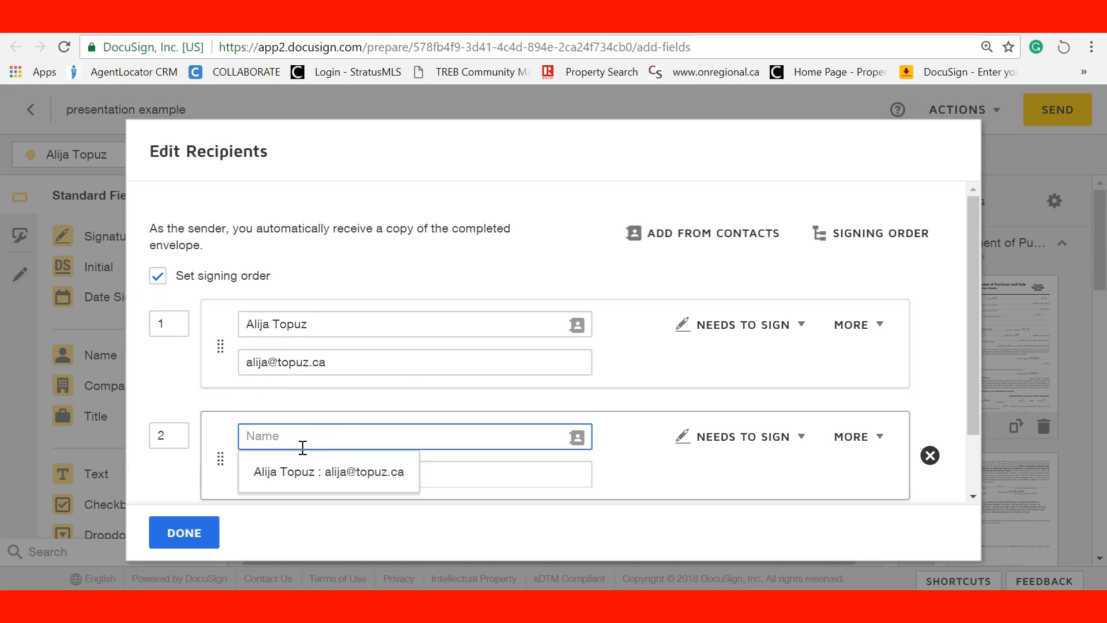
type("b")
type("ondo")
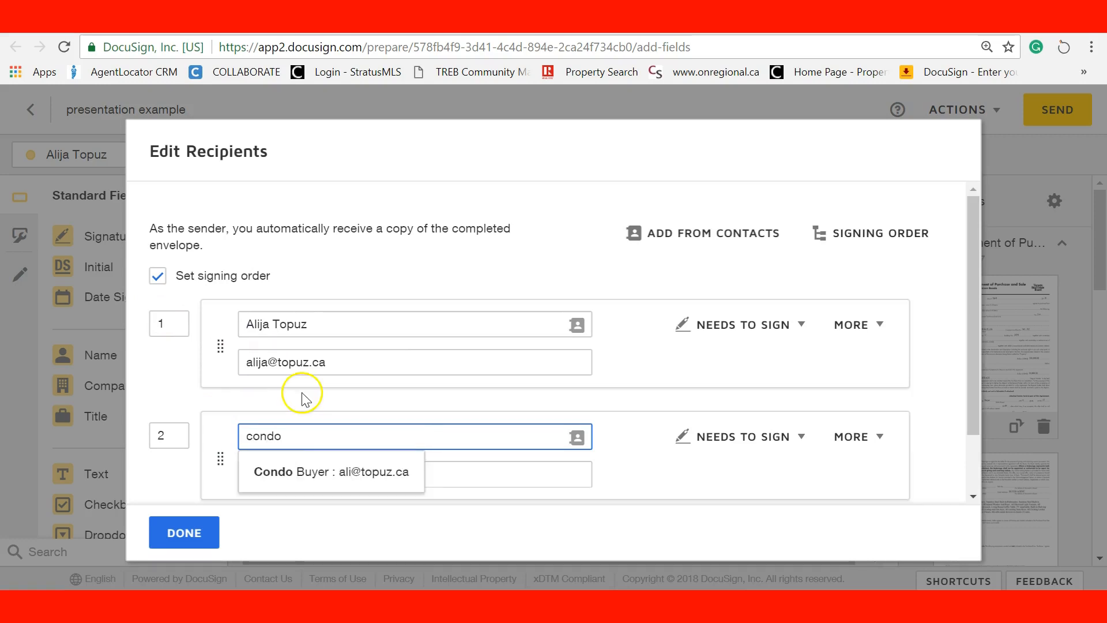
left_click(306, 472)
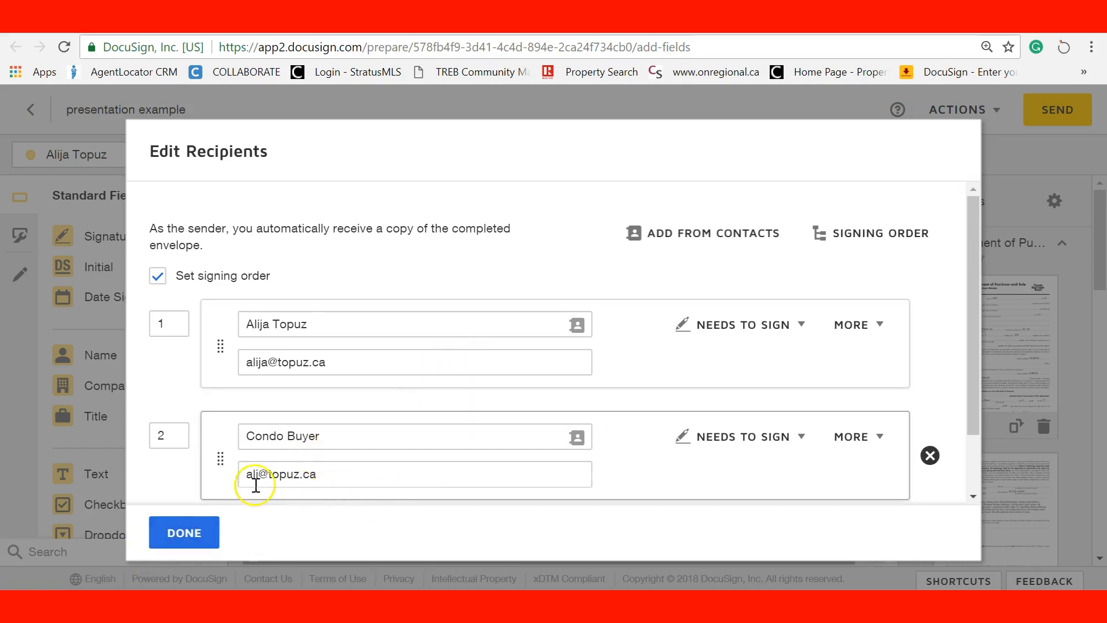
left_click(181, 532)
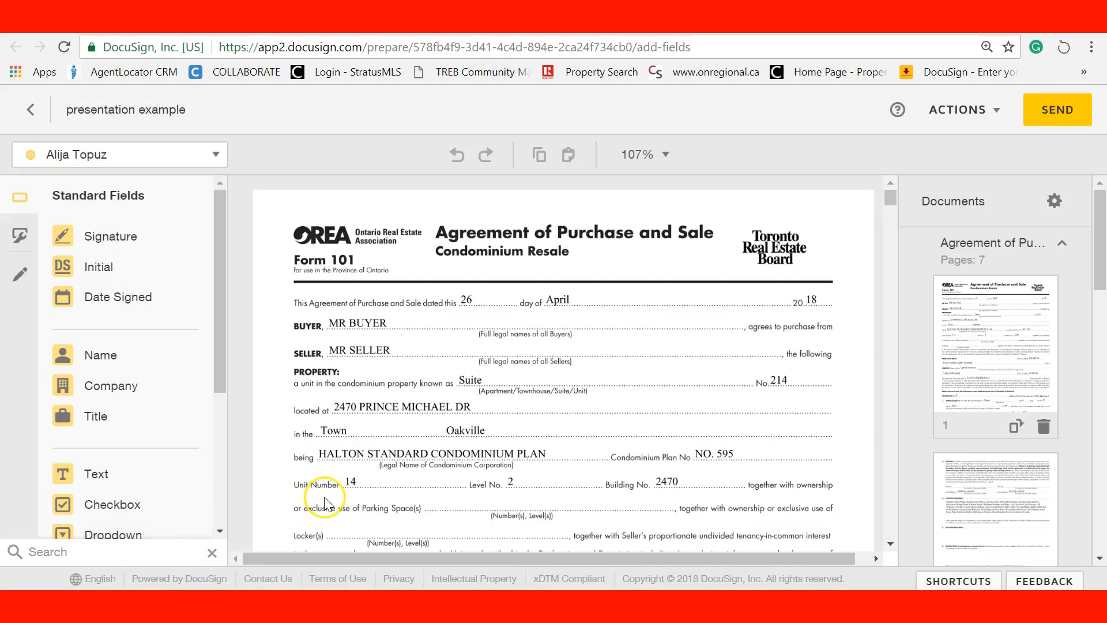
Draw a strike-through line across the 18 in the irrevocability year 2018
scroll(383, 418, "down", 9)
scroll(385, 414, "up", 4)
scroll(385, 413, "up", 2)
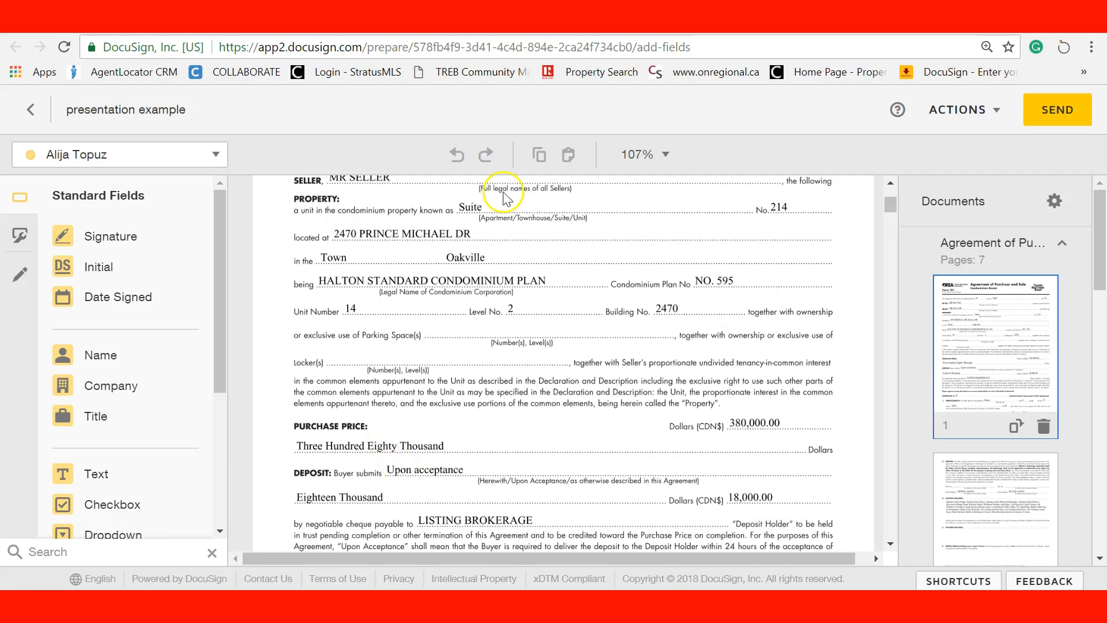
scroll(587, 372, "down", 5)
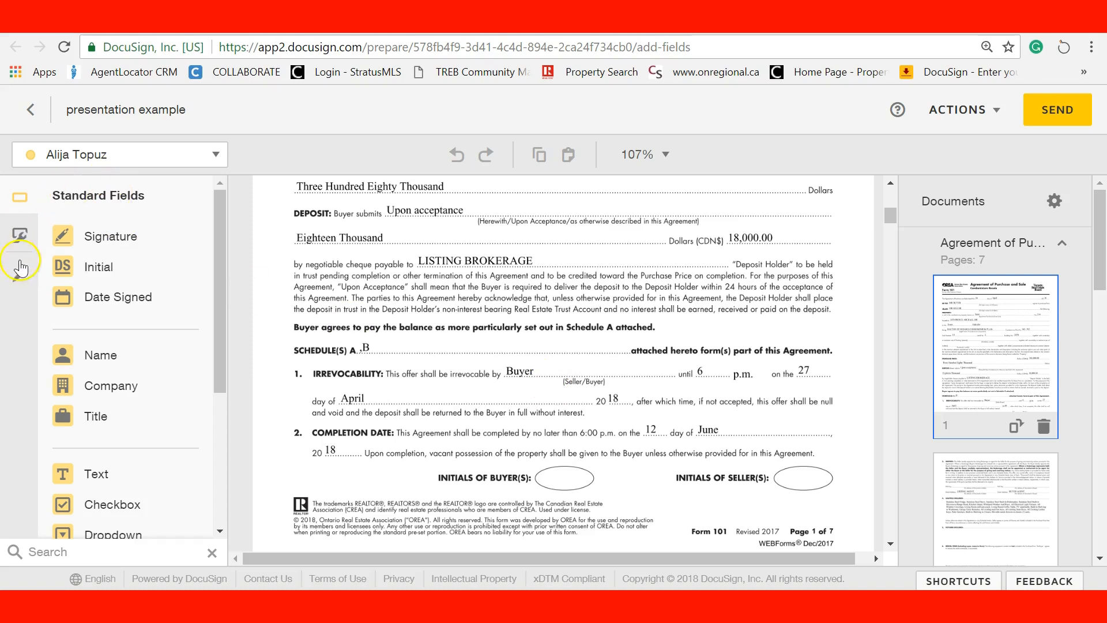
left_click(21, 274)
left_click(62, 235)
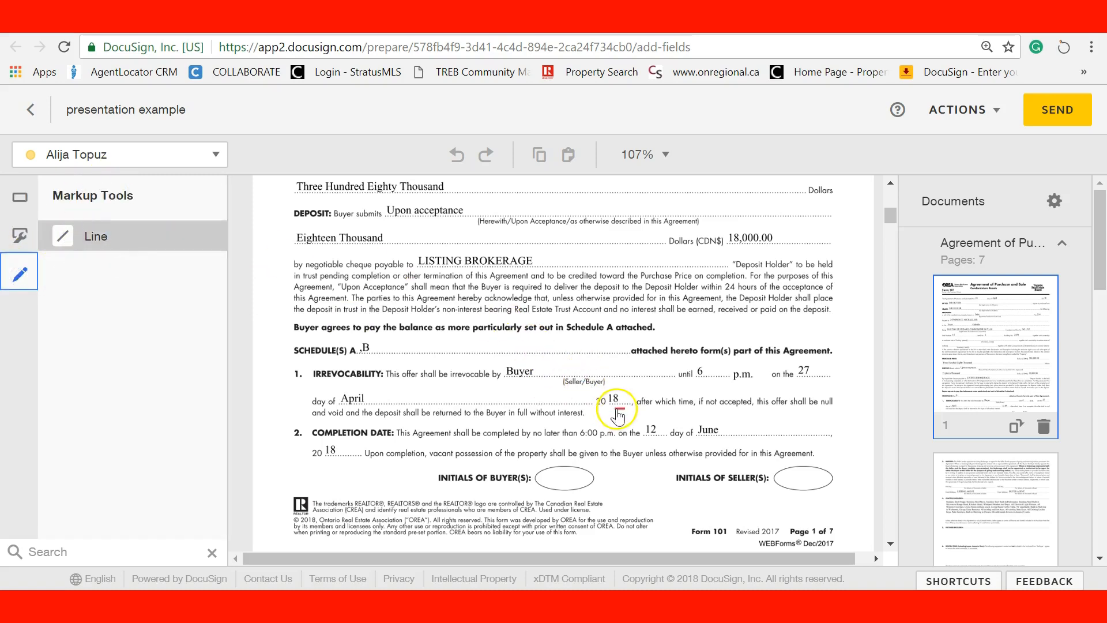
left_click_drag(605, 399, 617, 399)
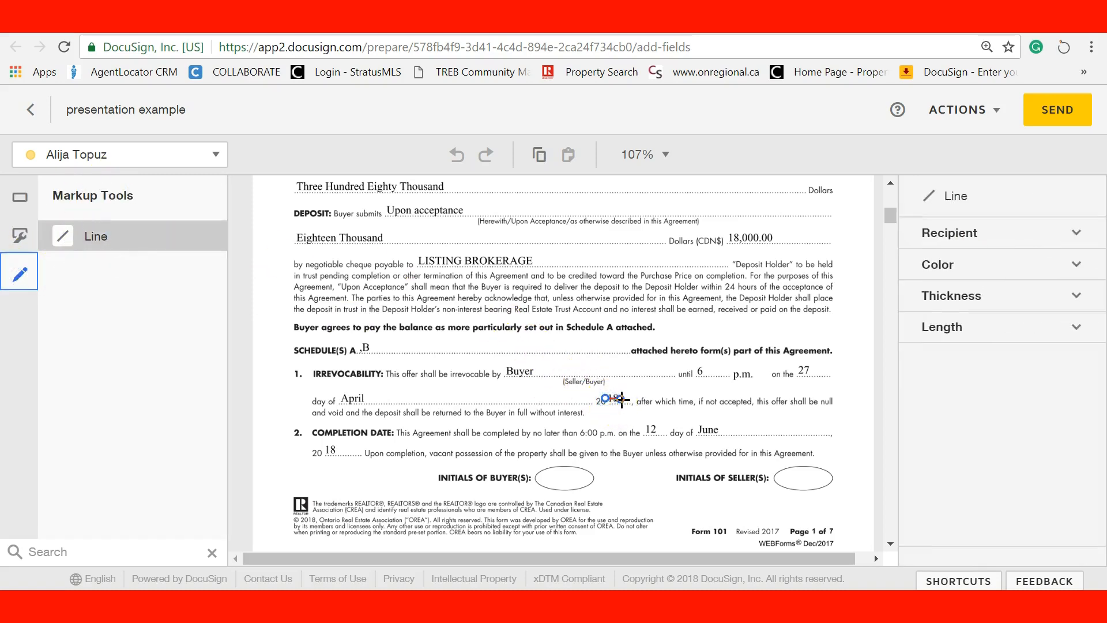
left_click(185, 349)
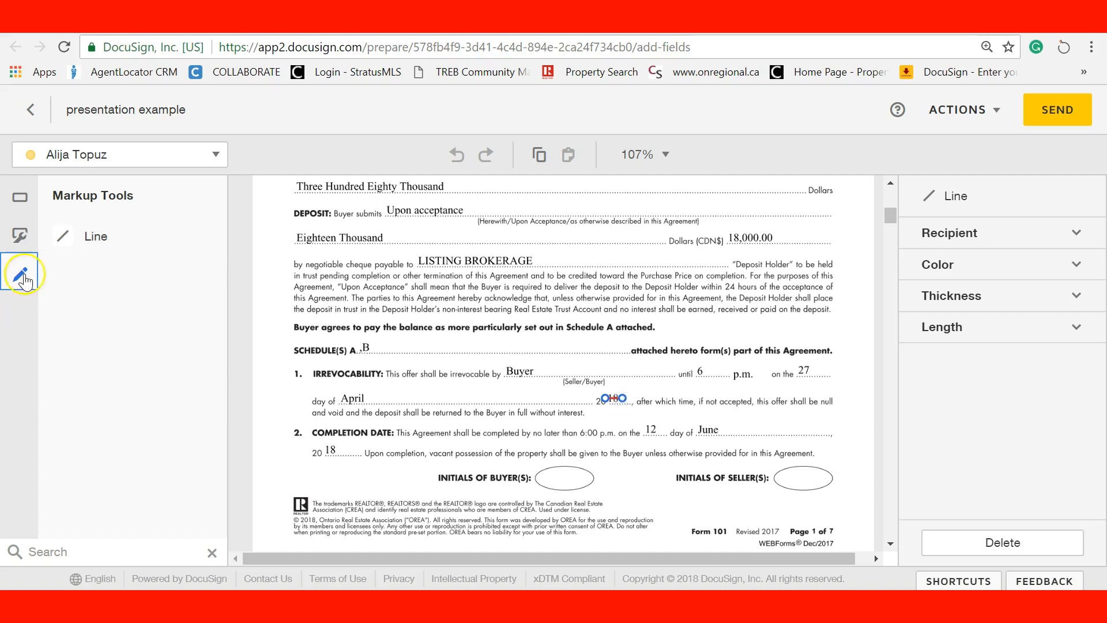
Place a text field reading 19 just above the struck-out 18
left_click(20, 198)
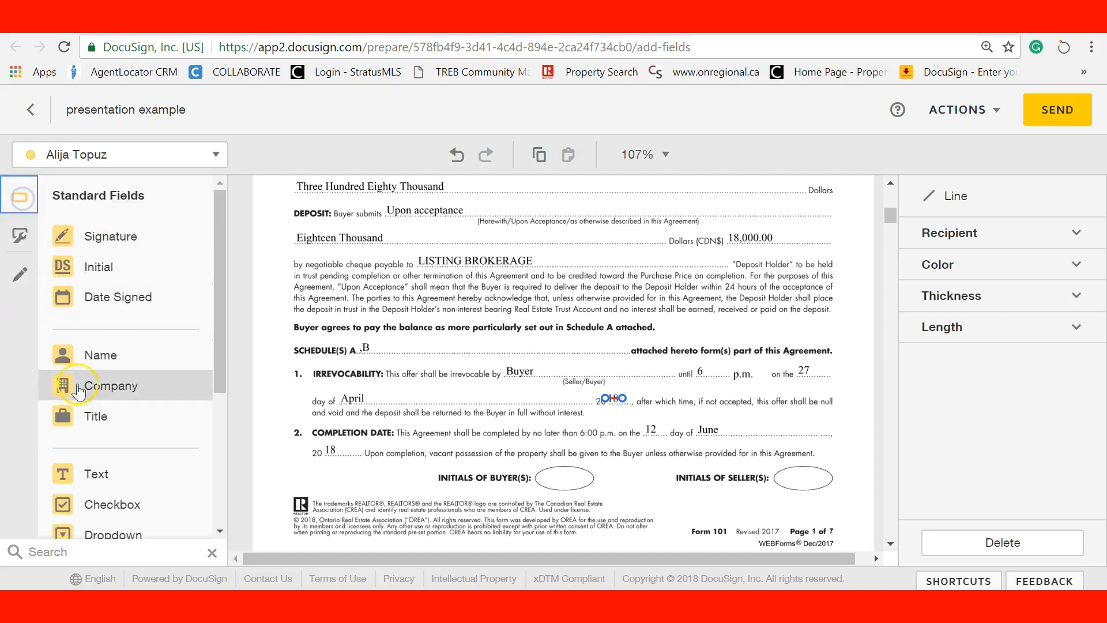
left_click(119, 472)
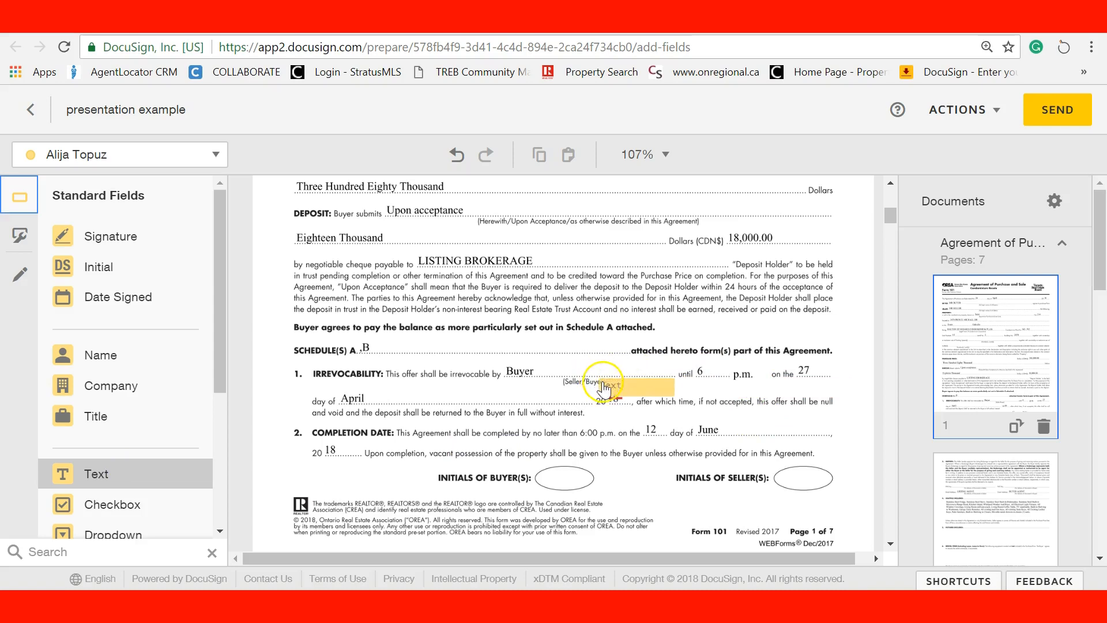
left_click(607, 388)
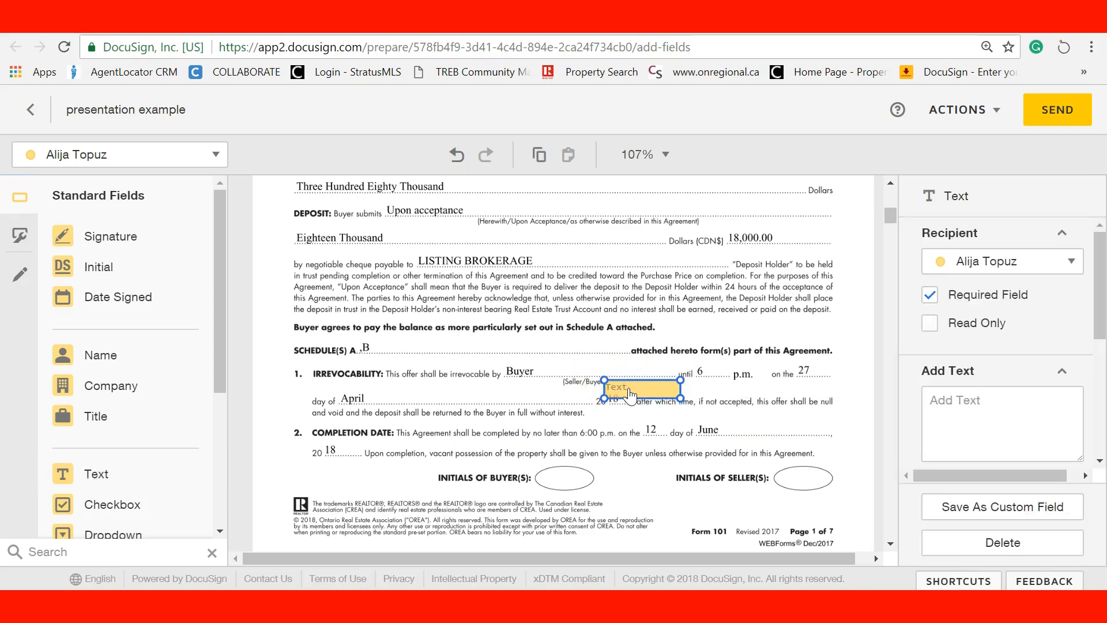
left_click(630, 389)
type("19")
left_click(616, 425)
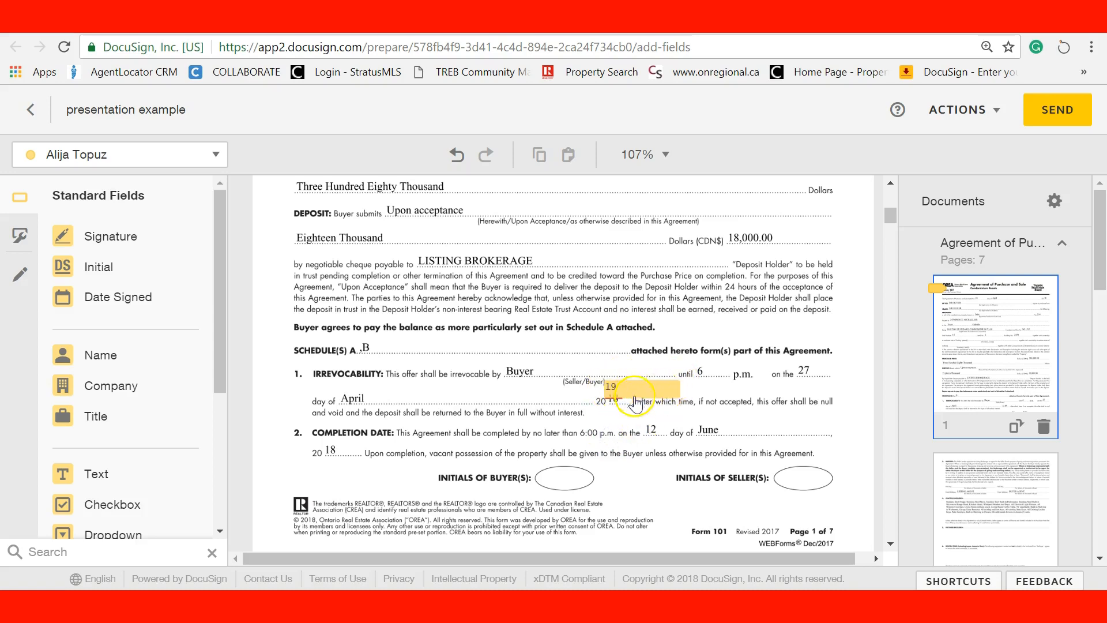
left_click(640, 392)
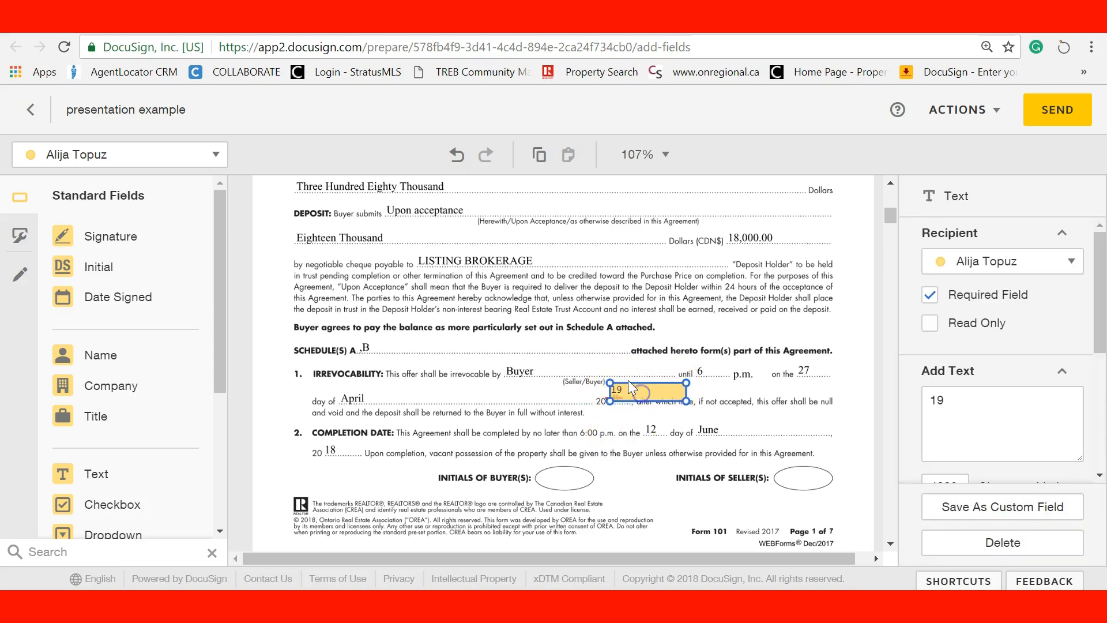
left_click(602, 425)
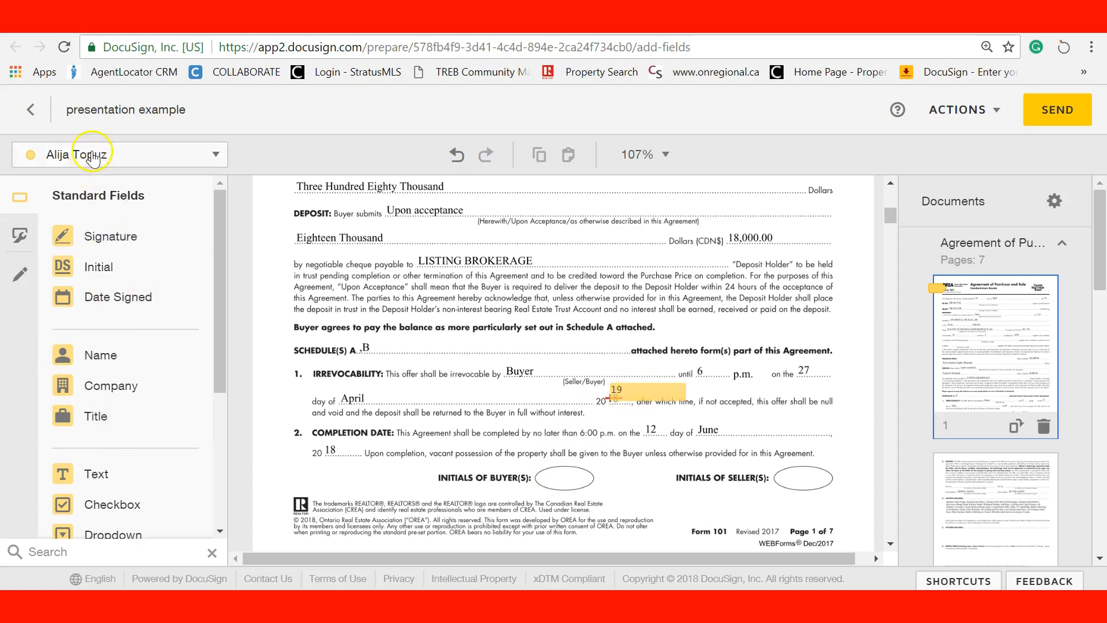
Place a Condo Buyer initial field on the buyer initials oval and paste a copy onto page 2
left_click(87, 155)
left_click(90, 216)
left_click_drag(99, 266, 544, 464)
left_click(487, 426)
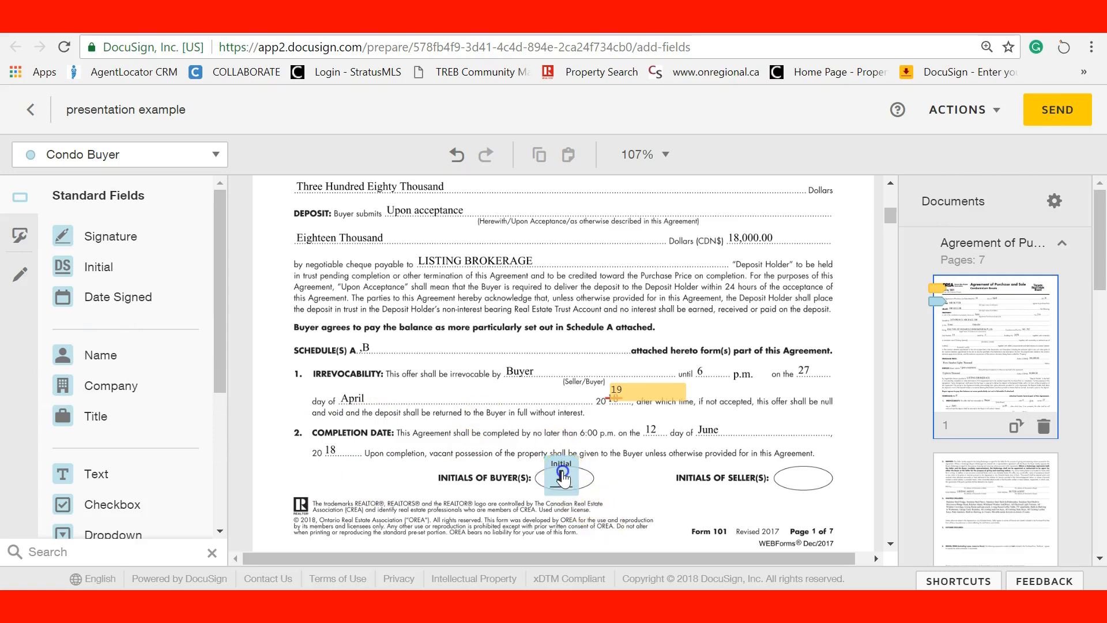
left_click(562, 478)
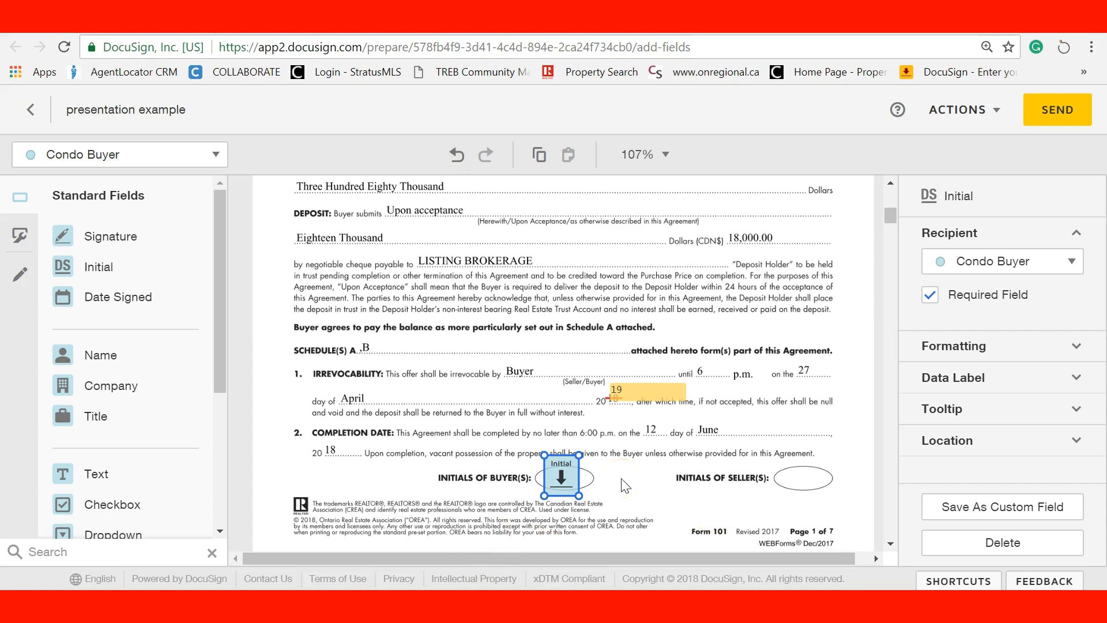
scroll(625, 471, "down", 8)
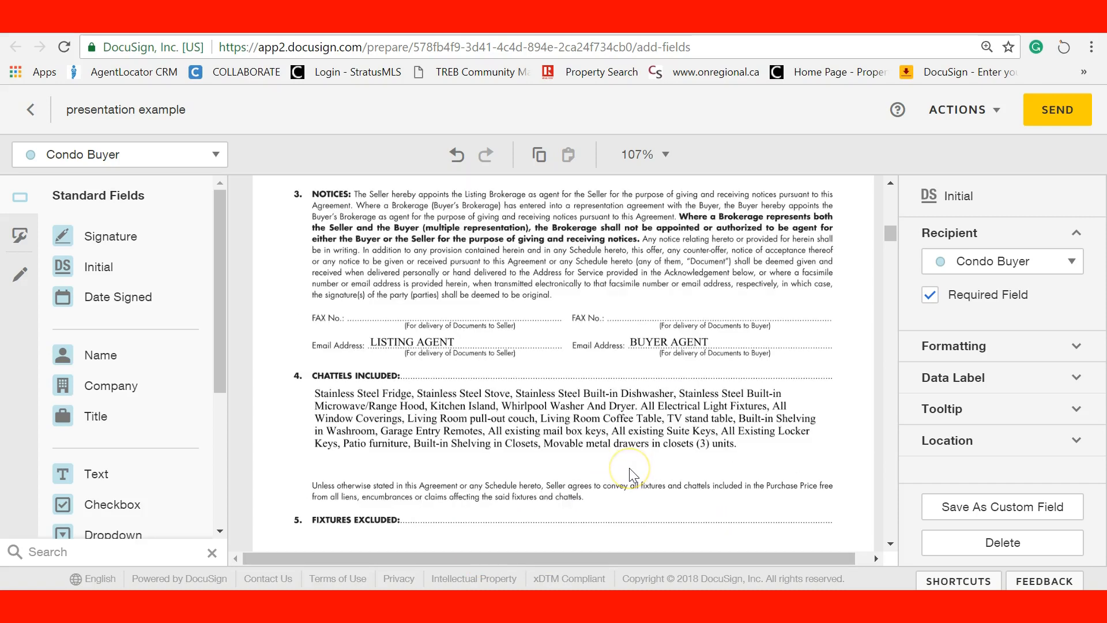
scroll(625, 474, "down", 5)
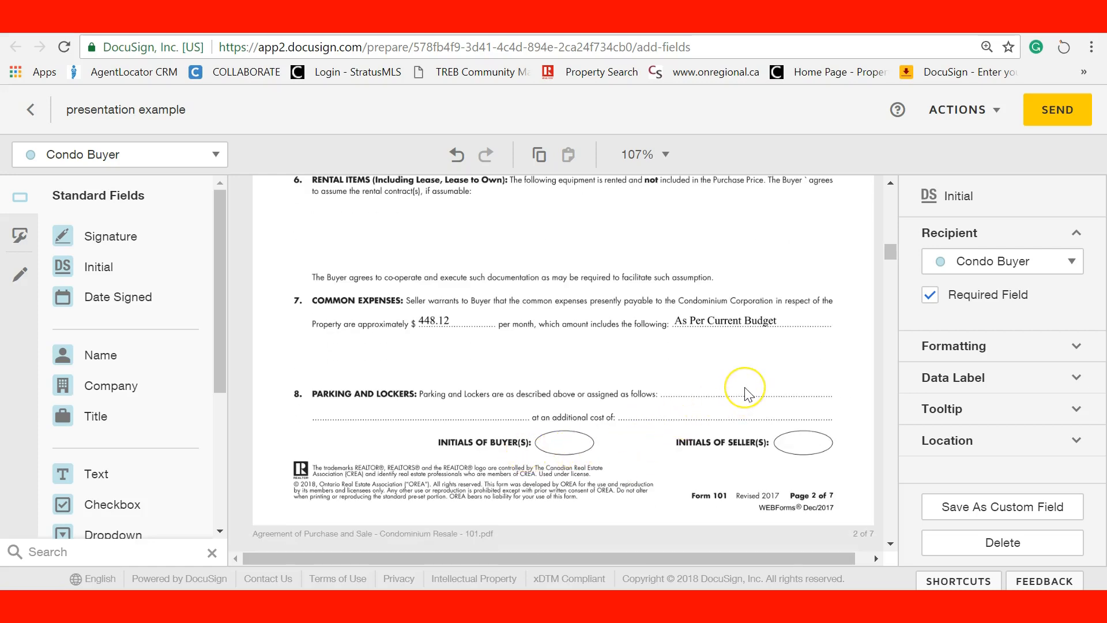
key("ctrl+v")
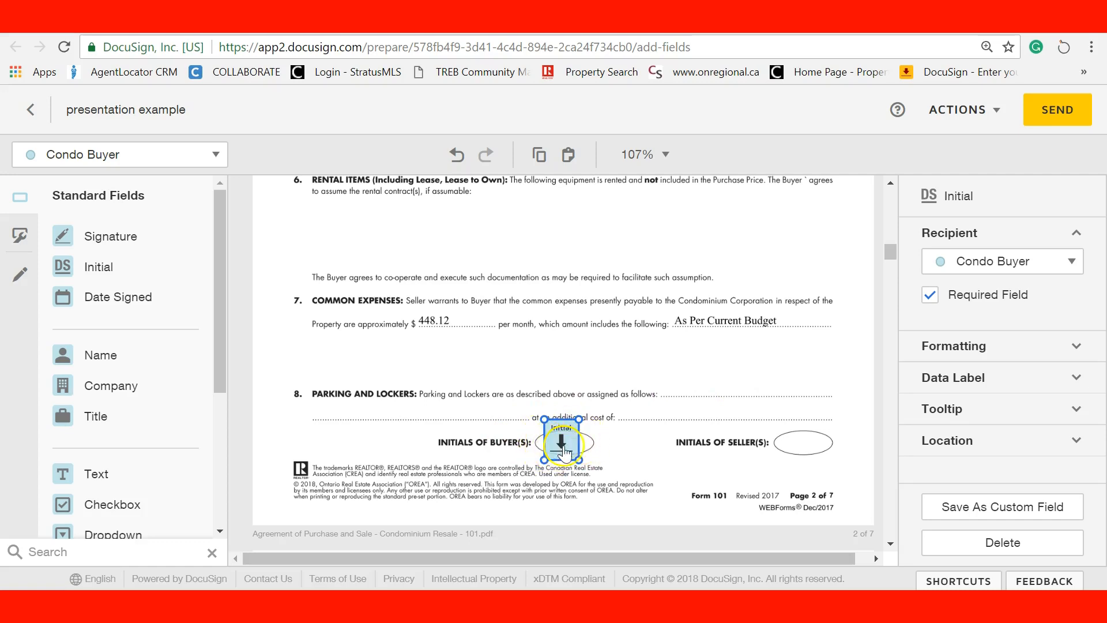
left_click(638, 453)
Paste the buyer initial field onto the buyer initials ovals on pages 3 and 4
scroll(639, 456, "up", 10)
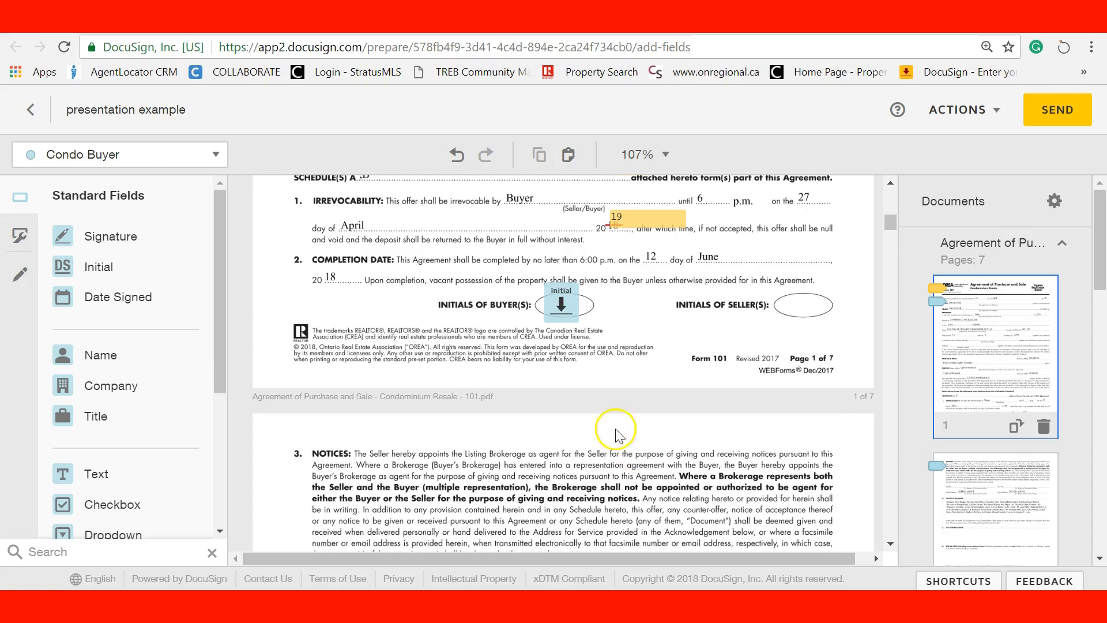
scroll(569, 332, "down", 10)
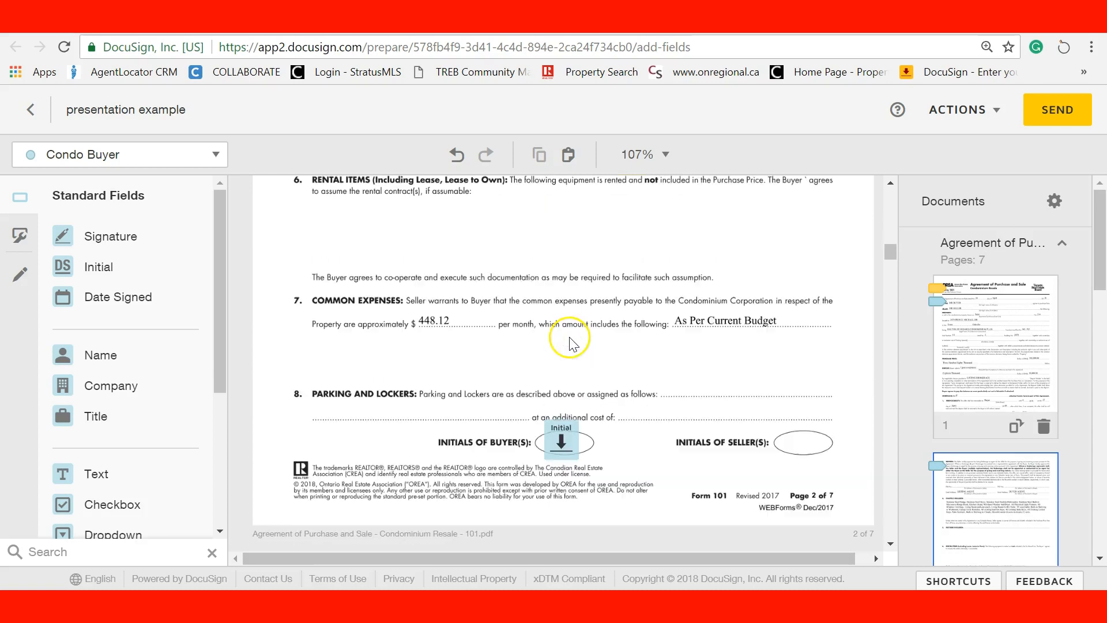
left_click(562, 450)
left_click(625, 457)
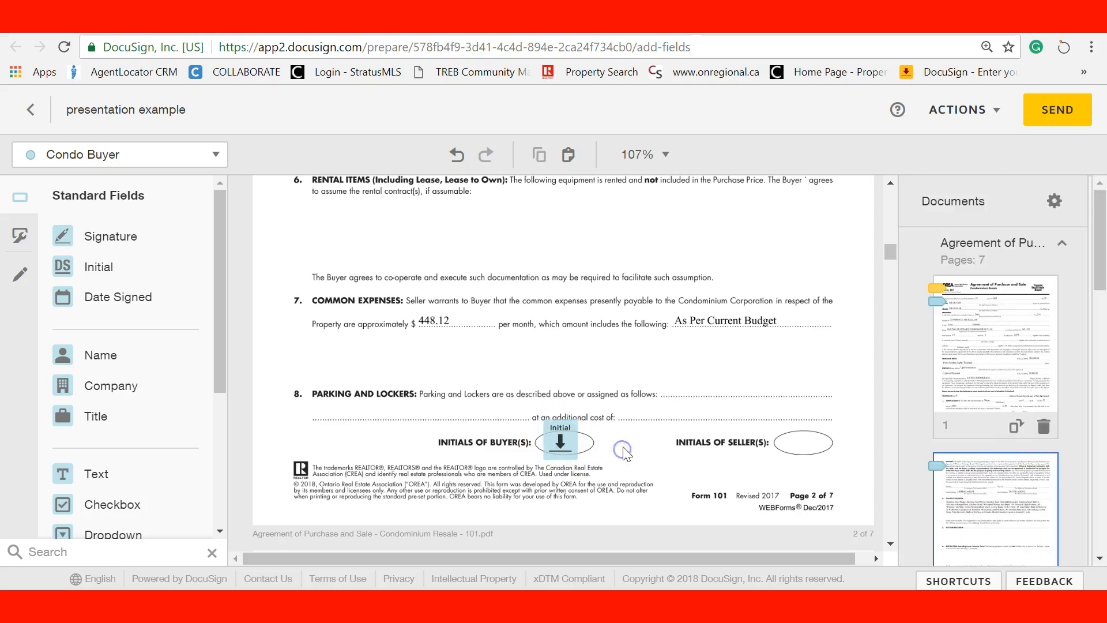
scroll(620, 447, "down", 10)
left_click(598, 426)
key("ctrl+v")
scroll(704, 415, "down", 6)
scroll(708, 421, "down", 8)
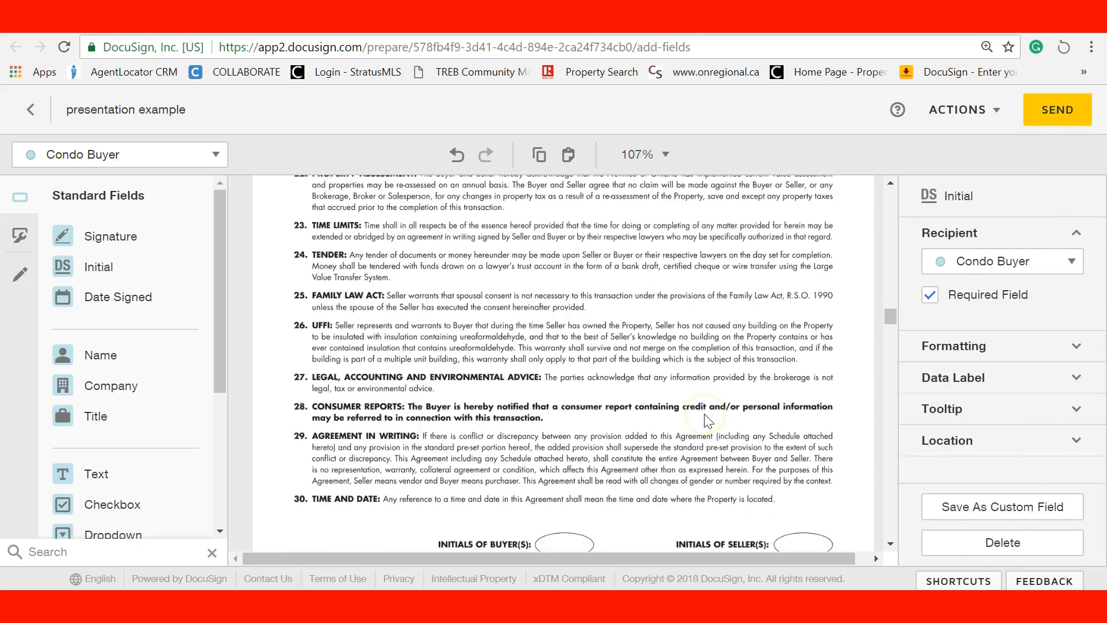
key("ctrl+v")
Undo the stray initial field pasted onto page 5
scroll(686, 426, "down", 3)
scroll(682, 425, "down", 4)
scroll(682, 425, "up", 3)
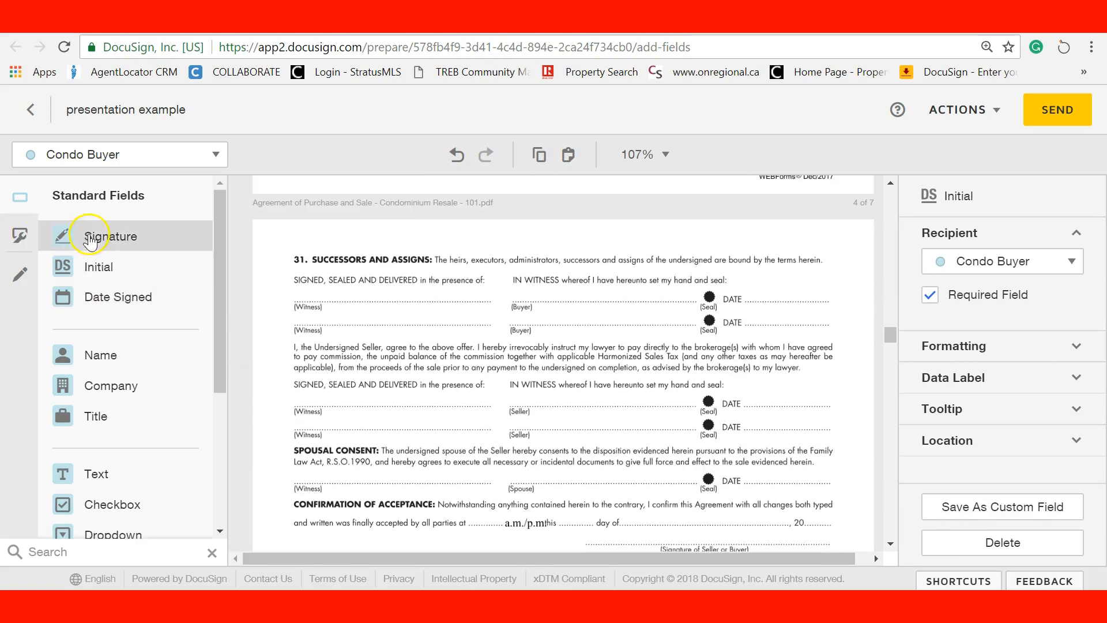
scroll(655, 403, "down", 15)
left_click(525, 364)
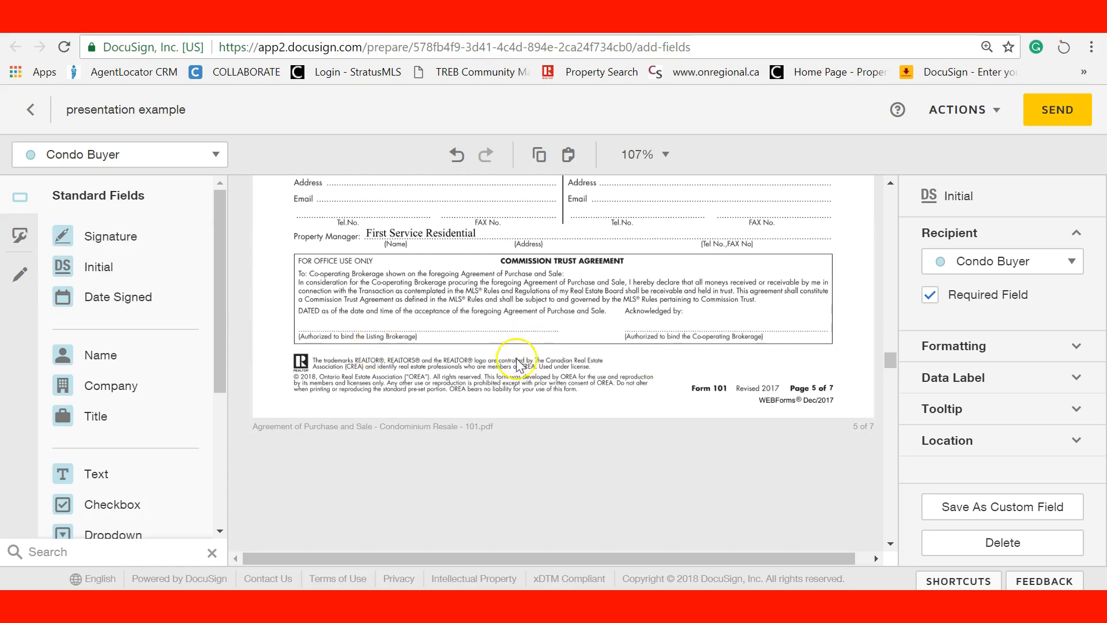
key("ctrl+v")
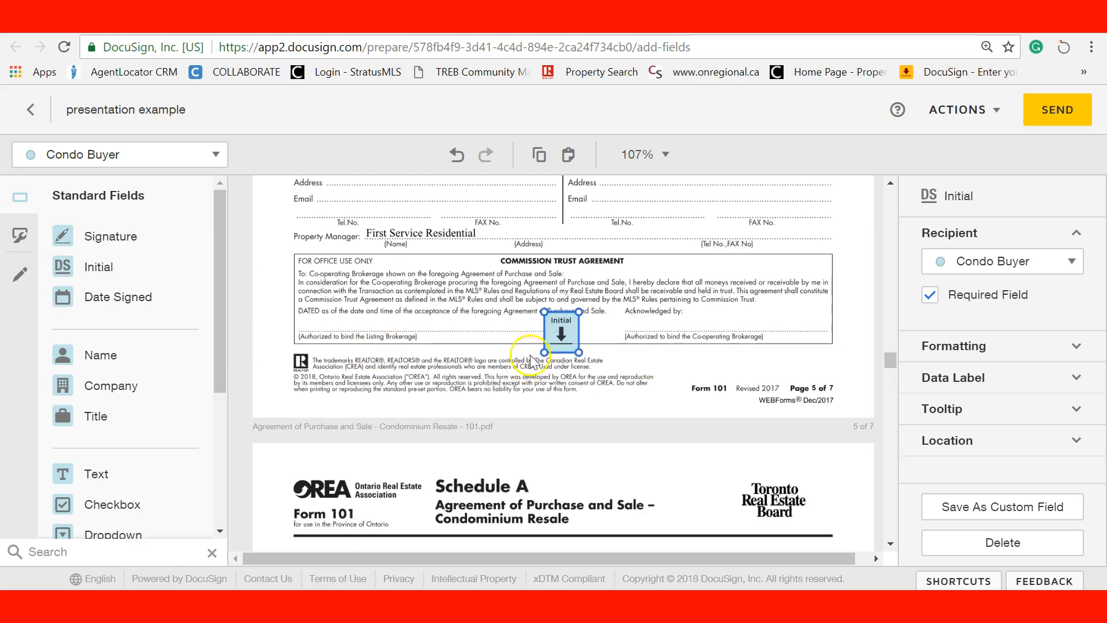
key("ctrl+z")
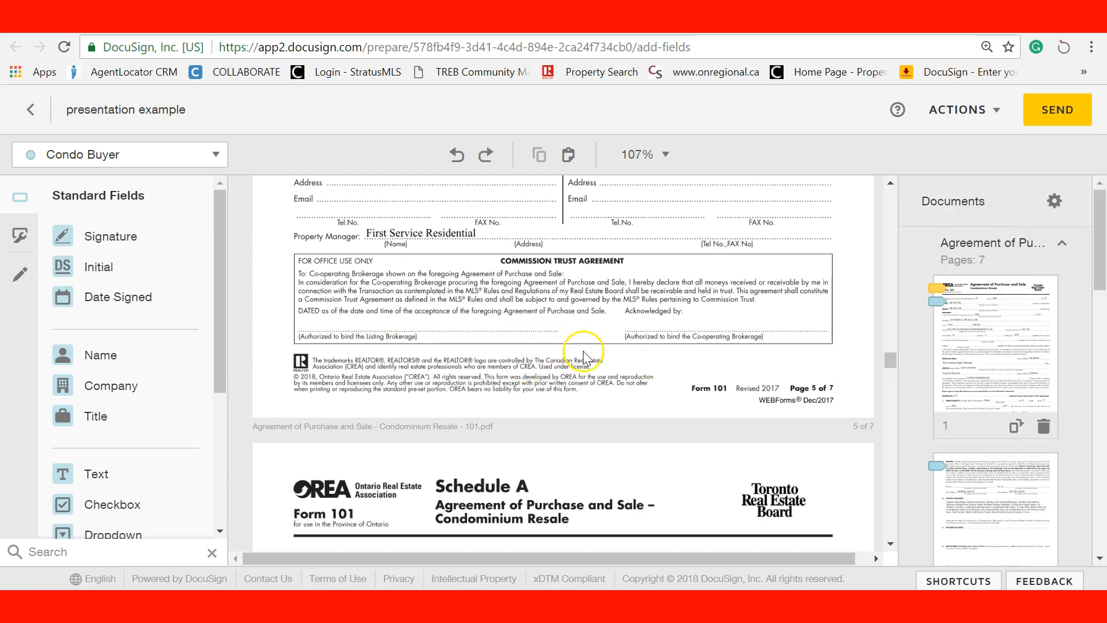
scroll(585, 356, "up", 15)
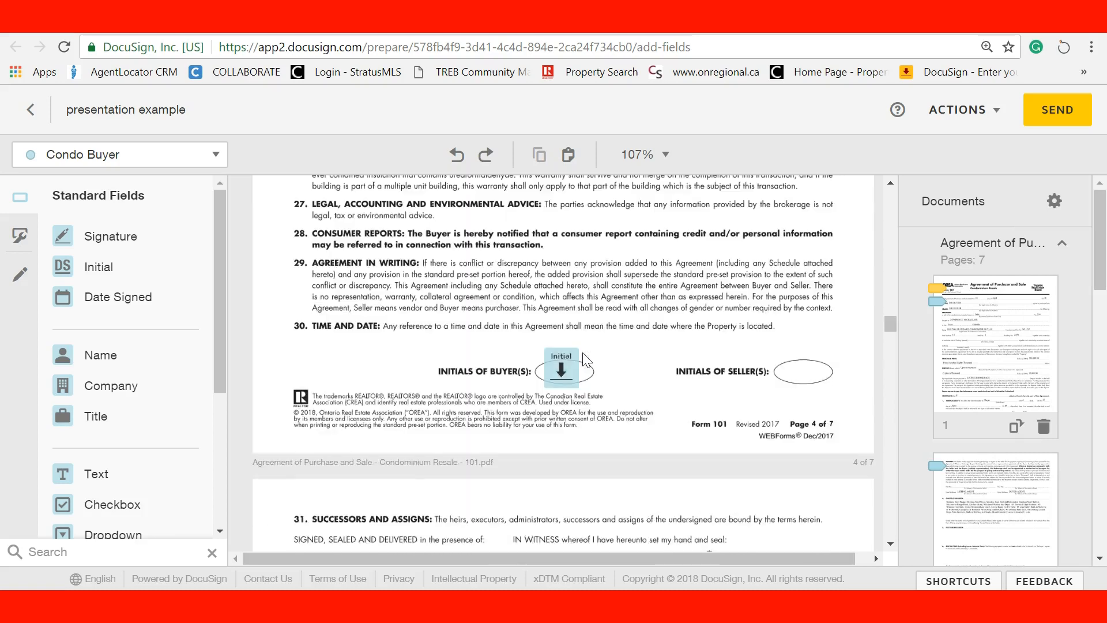
scroll(585, 359, "down", 5)
Add Condo Buyer signature and date-signed fields on clause 31's Buyer and DATE lines
left_click_drag(111, 236, 527, 284)
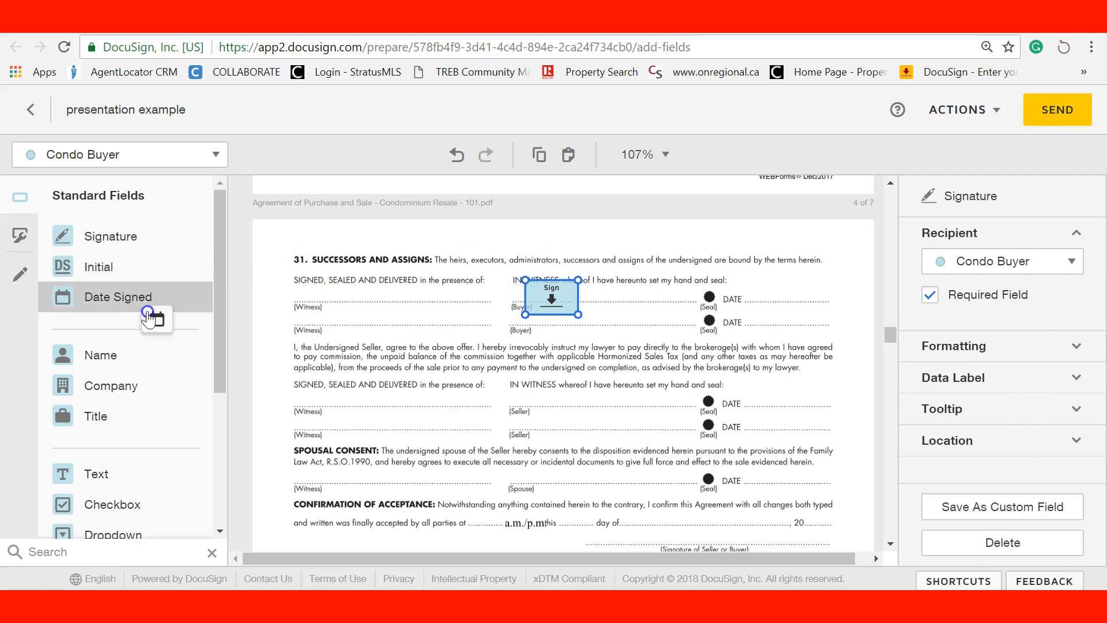
left_click(157, 298)
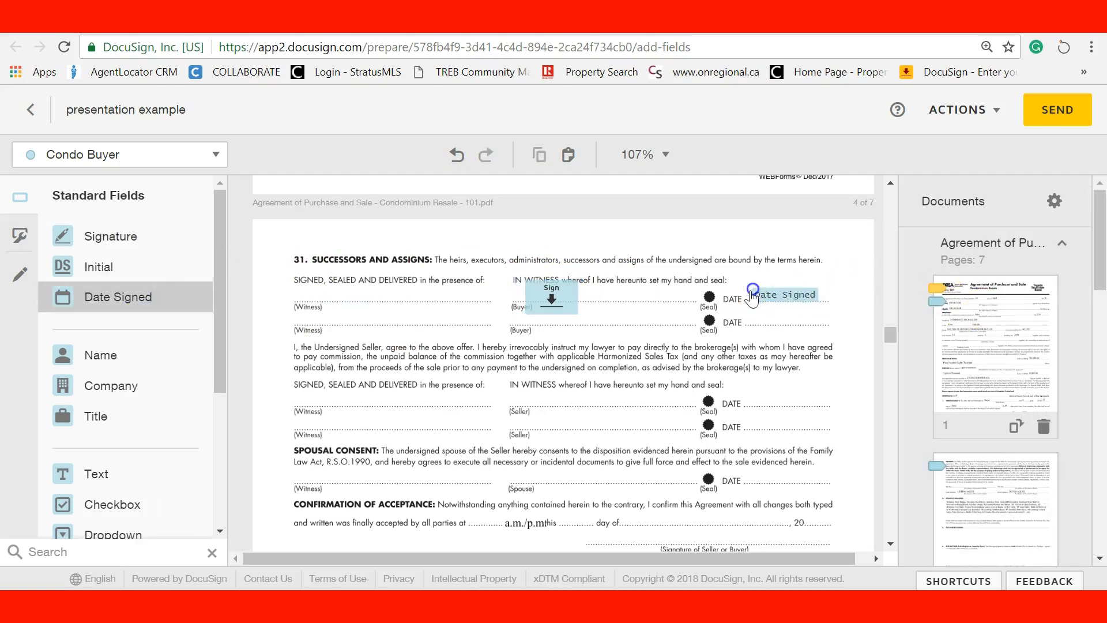
left_click(777, 288)
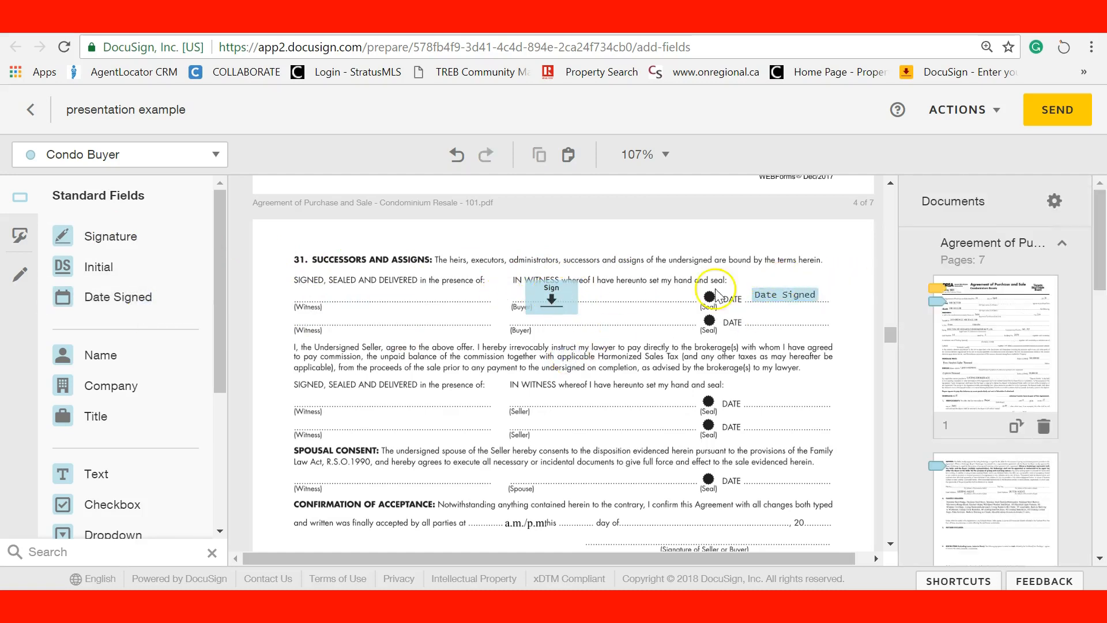
scroll(492, 447, "down", 4)
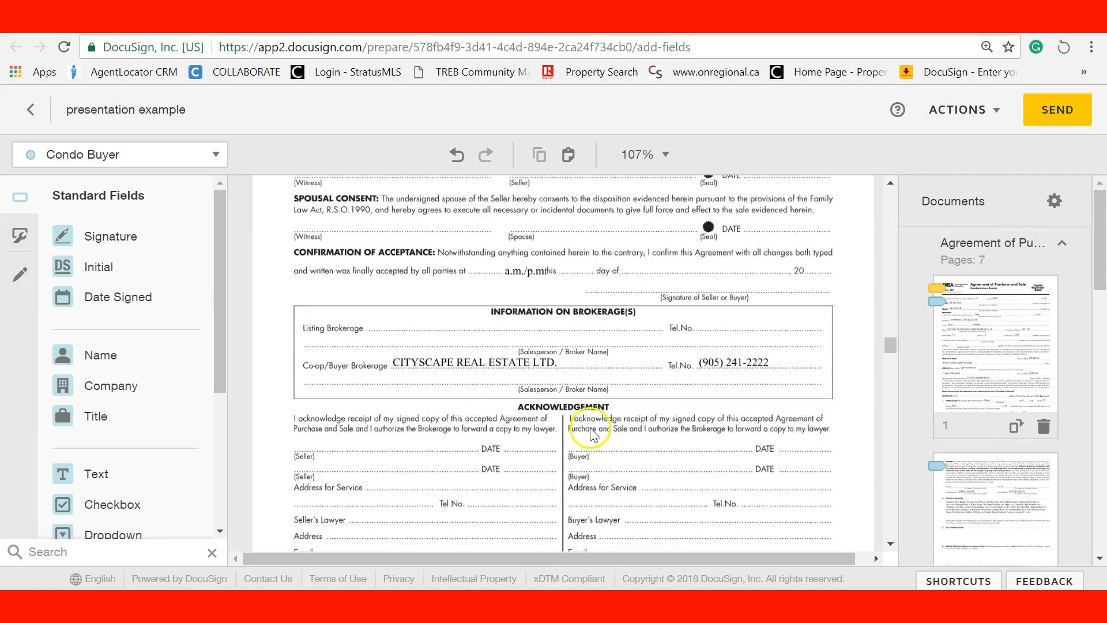
scroll(591, 433, "down", 2)
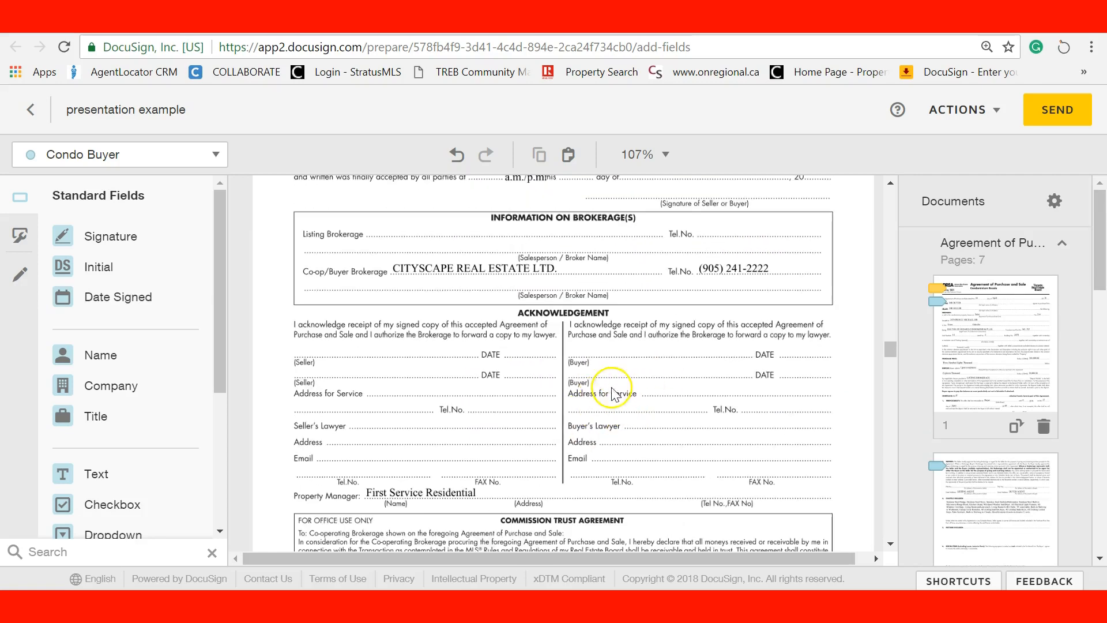
Try buyer signature and date fields on the Acknowledgement buyer lines, then delete both
mouse_move(106, 243)
left_mouse_down()
mouse_move(521, 348)
mouse_move(605, 358)
left_mouse_up()
left_click_drag(151, 305, 780, 354)
left_click(652, 369)
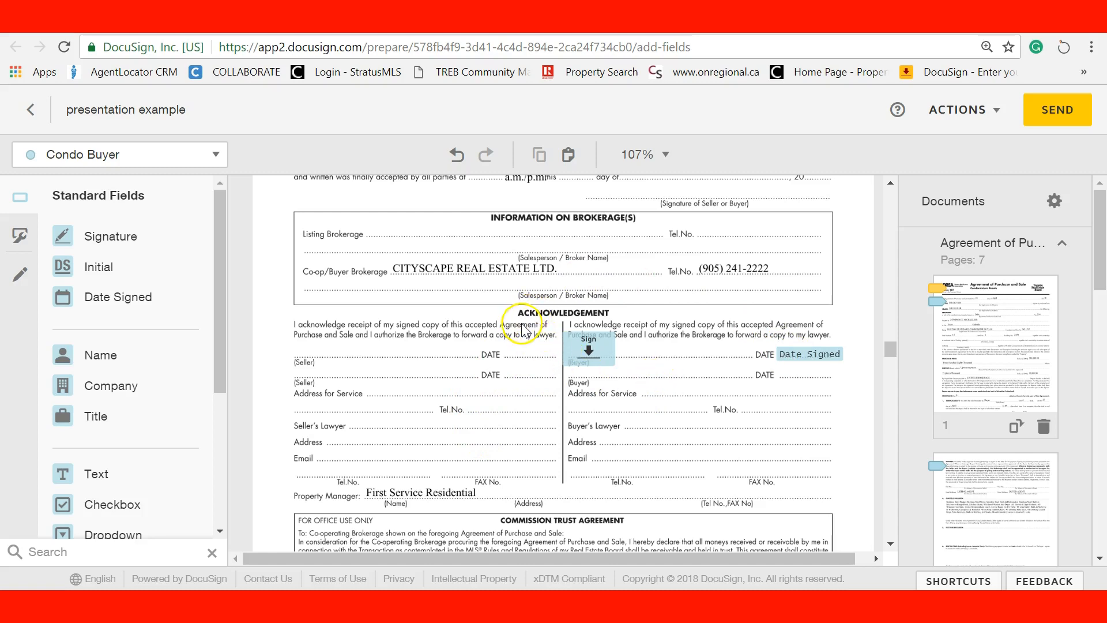
left_click_drag(523, 323, 866, 398)
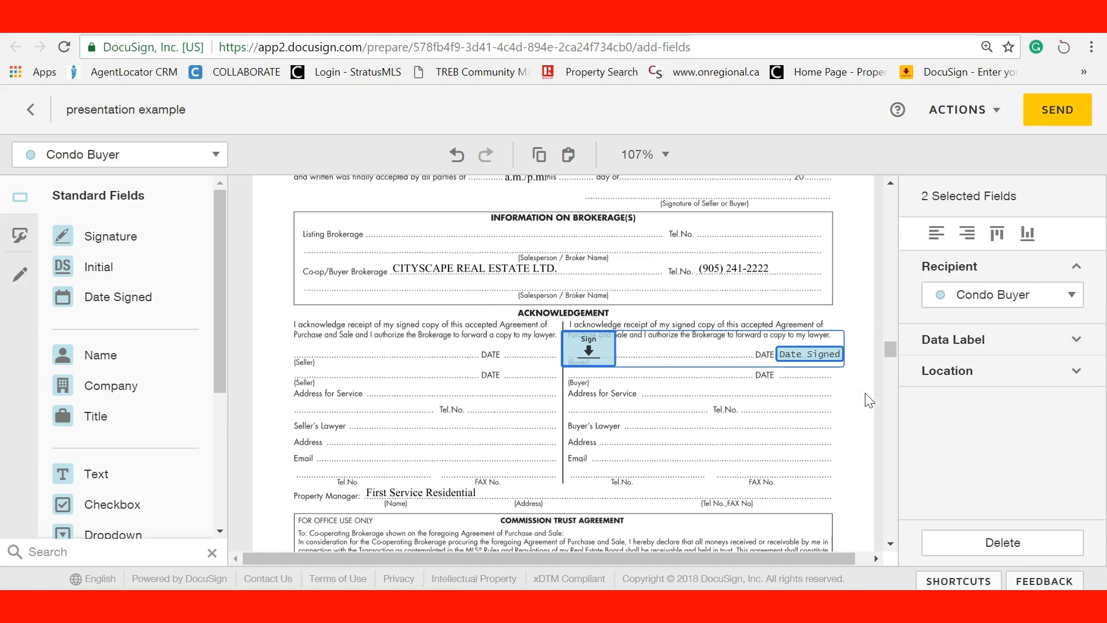
key("Delete")
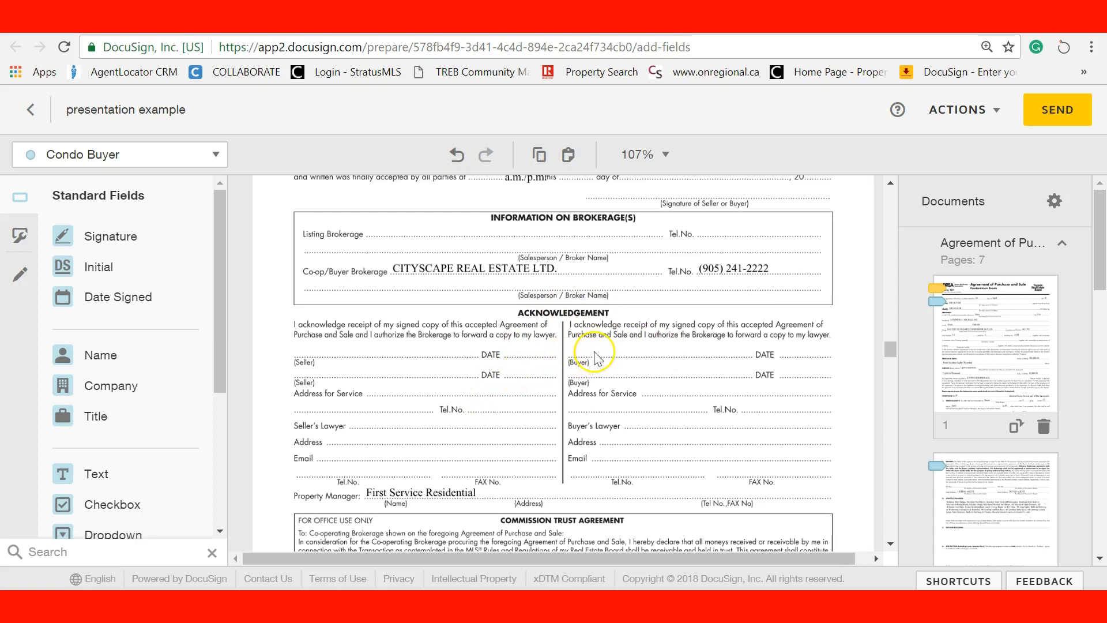
Add the other recipient's signature field on the 'Acknowledged by' line
scroll(591, 383, "down", 3)
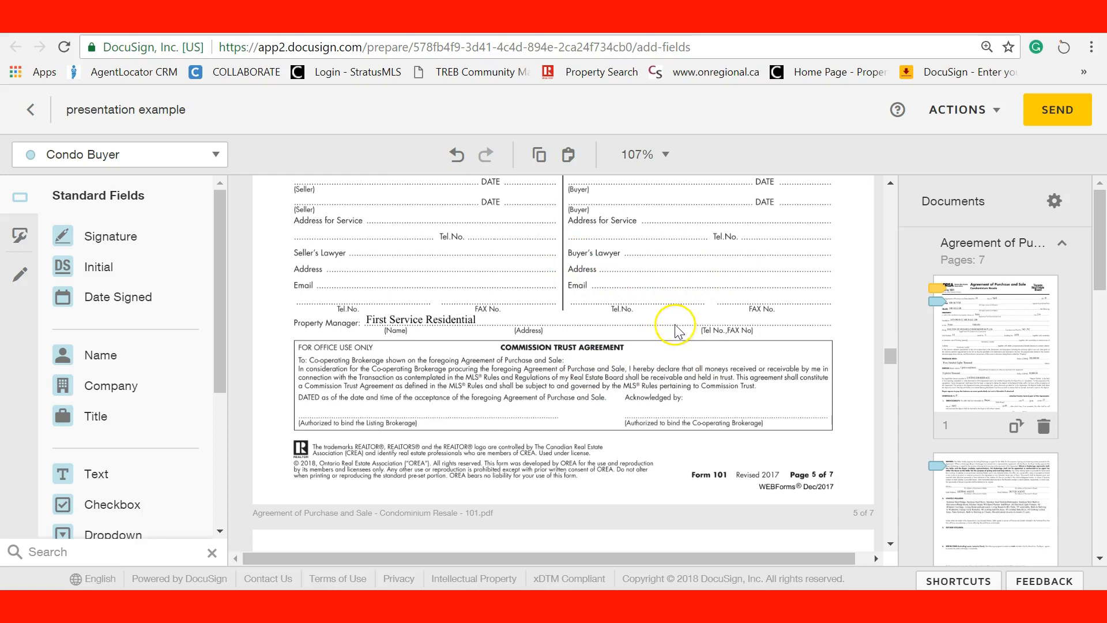
left_click(95, 154)
left_click(106, 188)
mouse_move(101, 237)
left_mouse_down()
mouse_move(832, 372)
mouse_move(654, 386)
mouse_move(632, 400)
left_mouse_up()
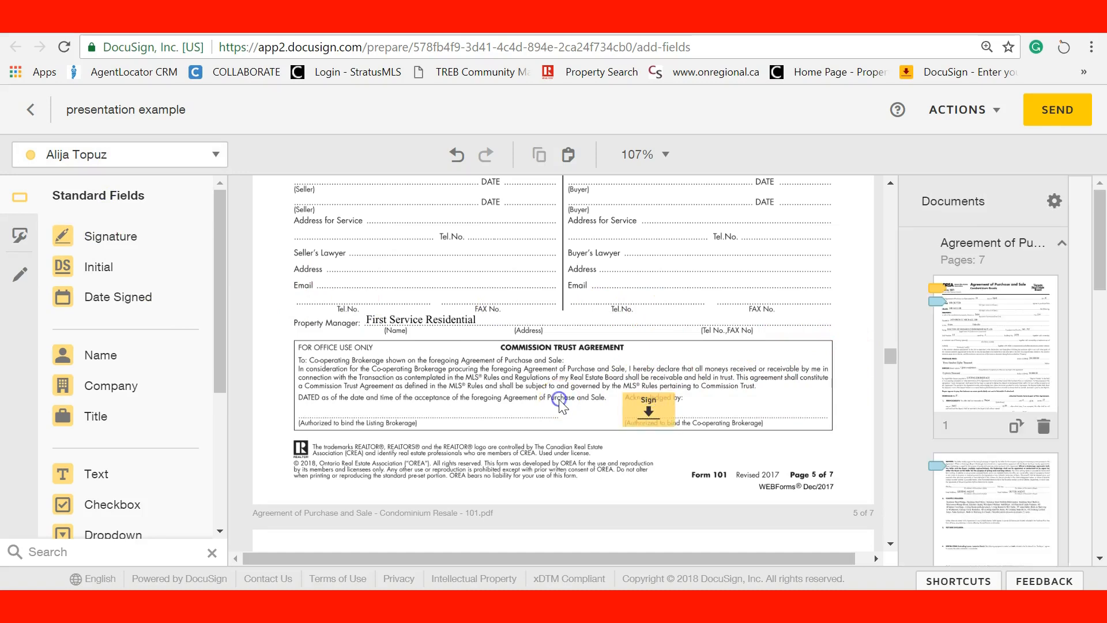
scroll(562, 406, "down", 5)
scroll(744, 411, "down", 10)
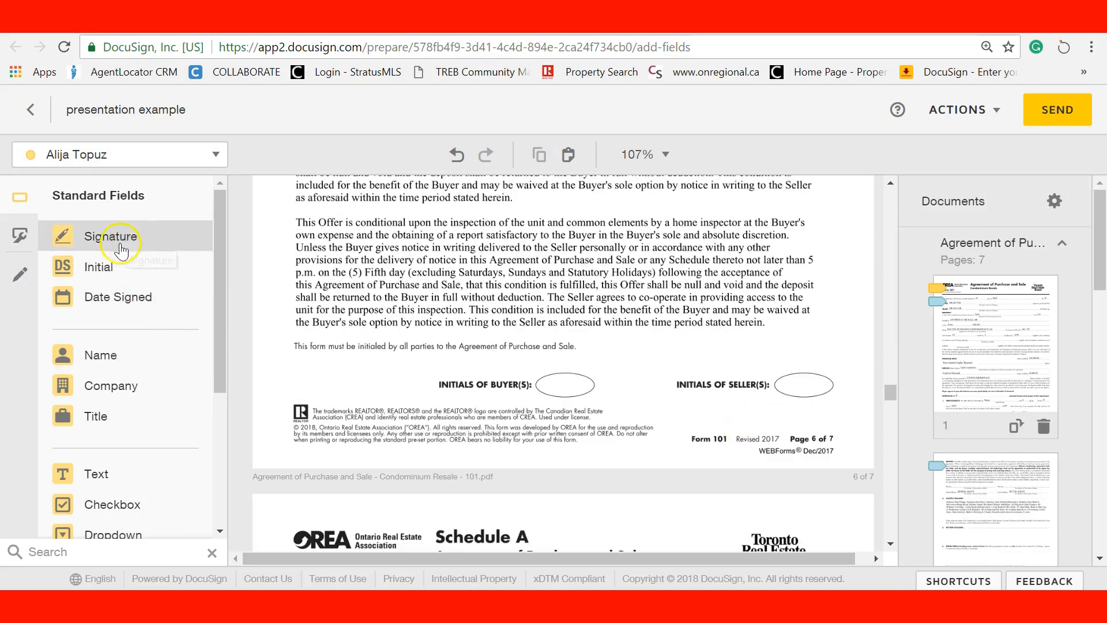
Switch back to Condo Buyer and add initial fields on the page 6 and 7 buyer ovals
left_click(155, 153)
left_click(111, 216)
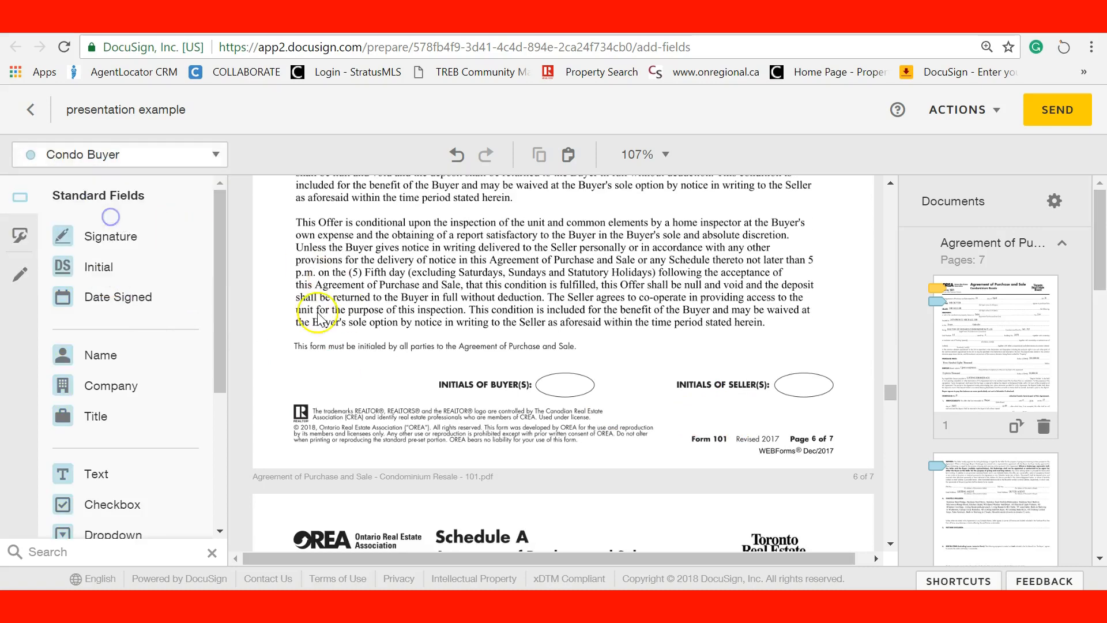
left_click_drag(86, 266, 565, 387)
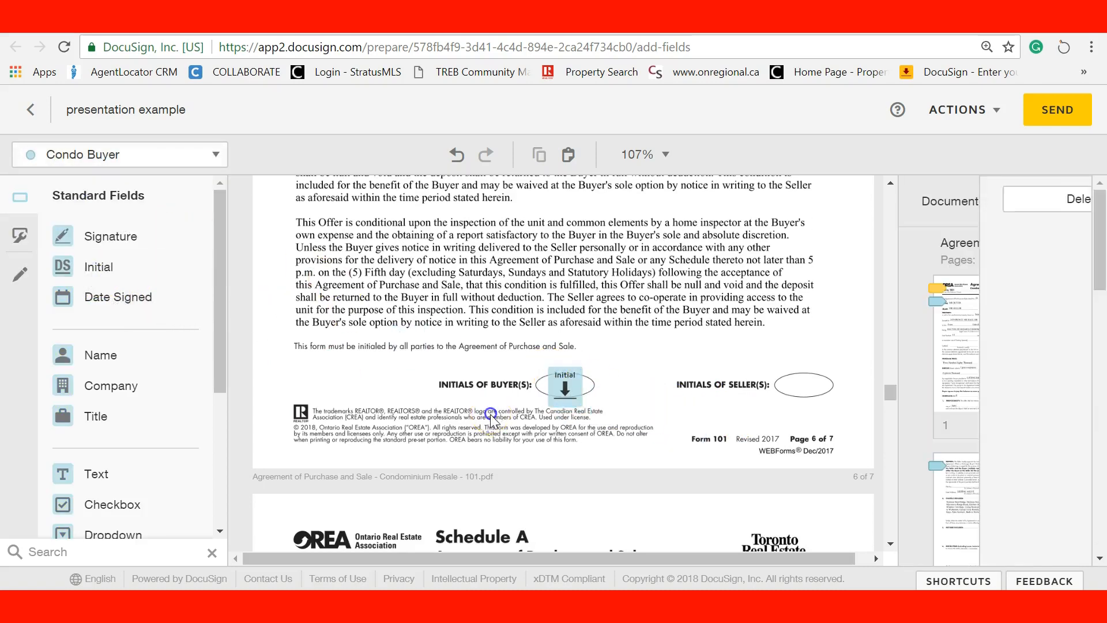
scroll(491, 421, "down", 10)
left_click_drag(169, 294, 562, 421)
scroll(494, 443, "down", 5)
scroll(494, 435, "up", 4)
scroll(494, 434, "down", 9)
scroll(494, 441, "up", 6)
scroll(494, 441, "down", 4)
scroll(582, 438, "up", 1)
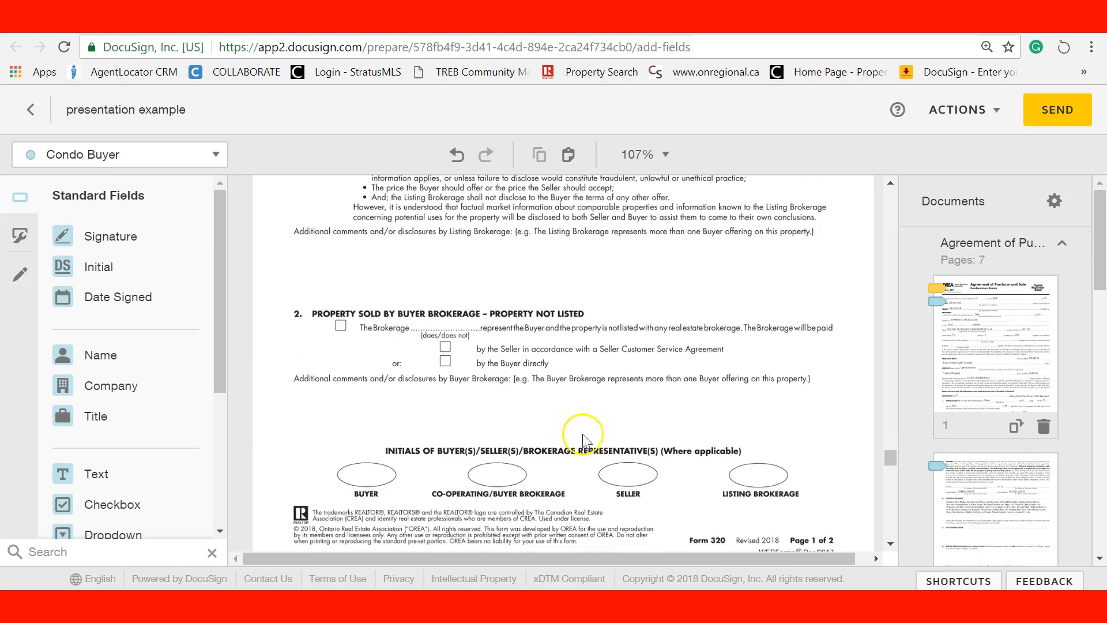
scroll(709, 434, "down", 2)
scroll(709, 435, "up", 6)
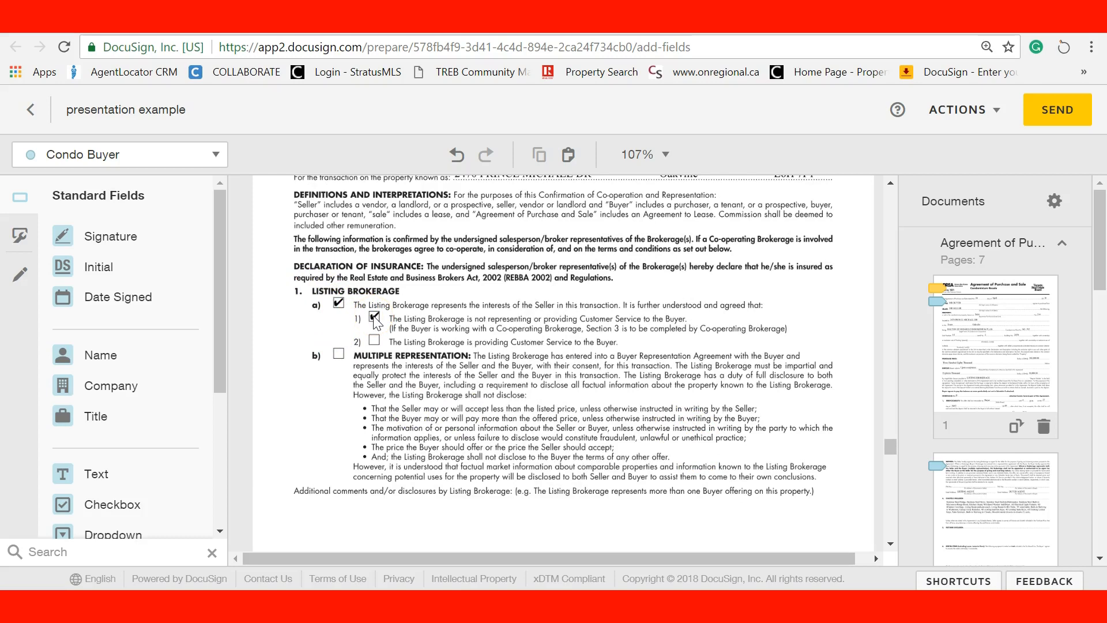
Add the other recipient's checkbox over Listing Brokerage item 2) and toggle its pre-ticked setting
left_click(109, 147)
left_click(86, 183)
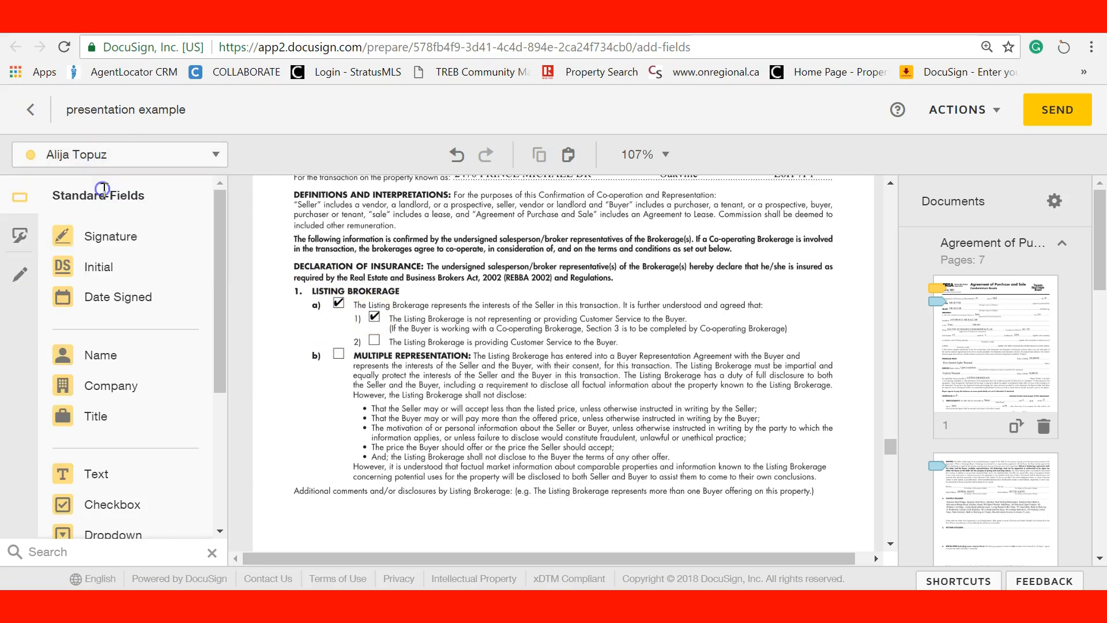
left_click_drag(99, 524, 372, 338)
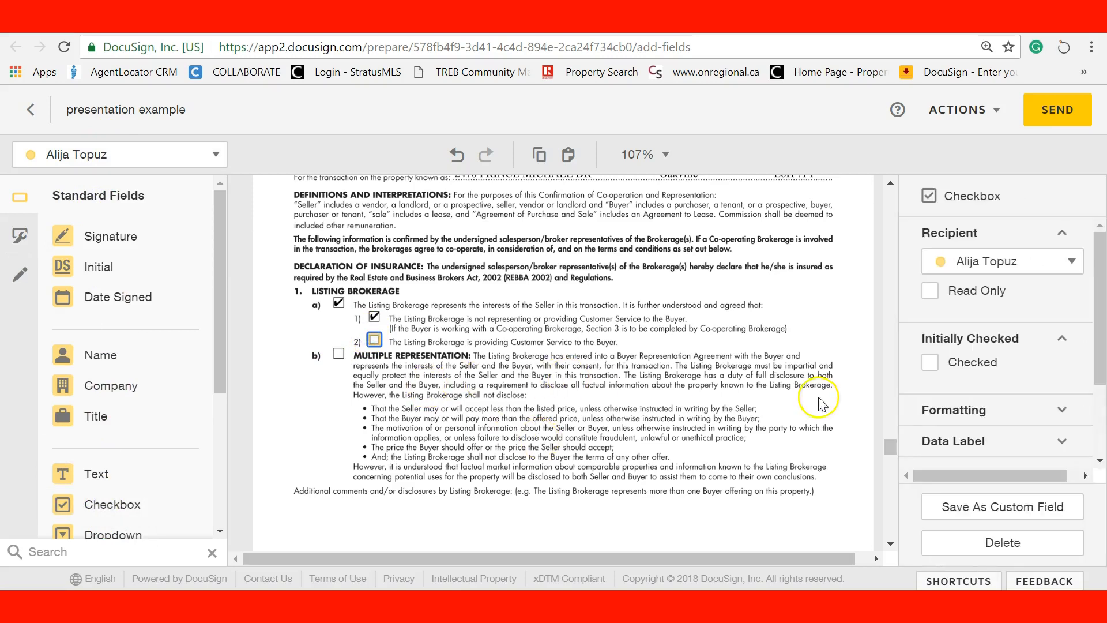
left_click(930, 363)
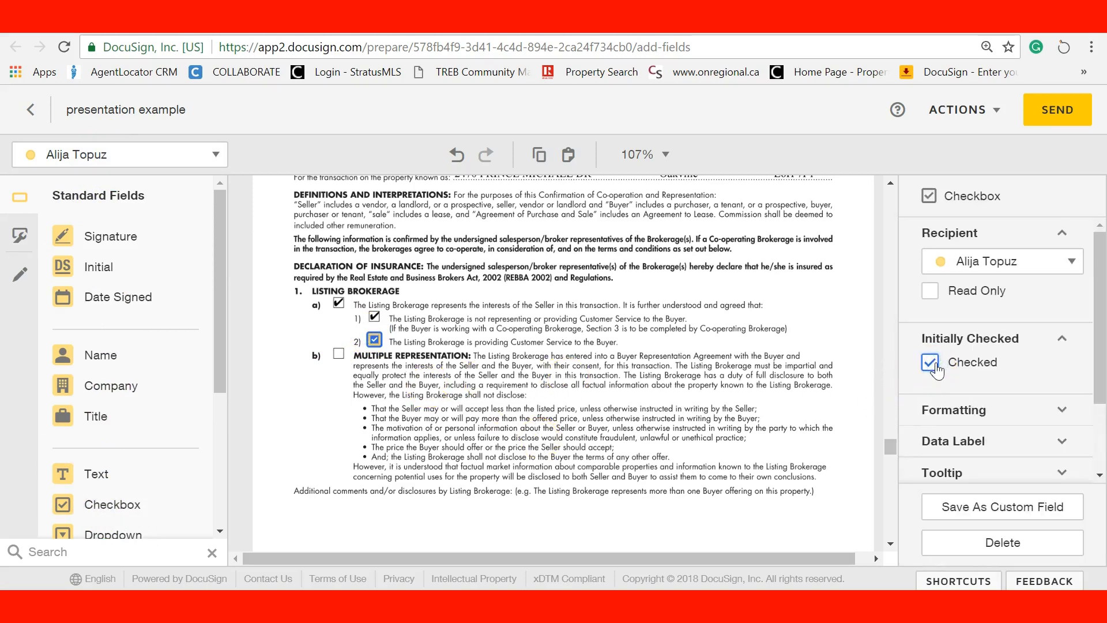
left_click(378, 340)
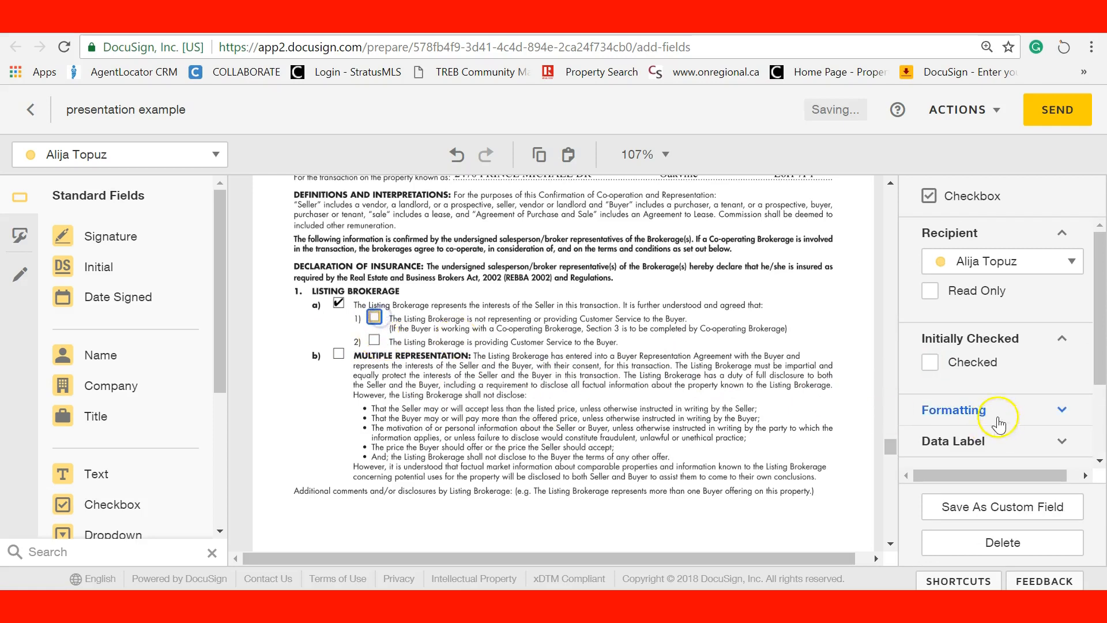
Set the item 1) checkbox field to start ticked, then delete that field
left_click(931, 364)
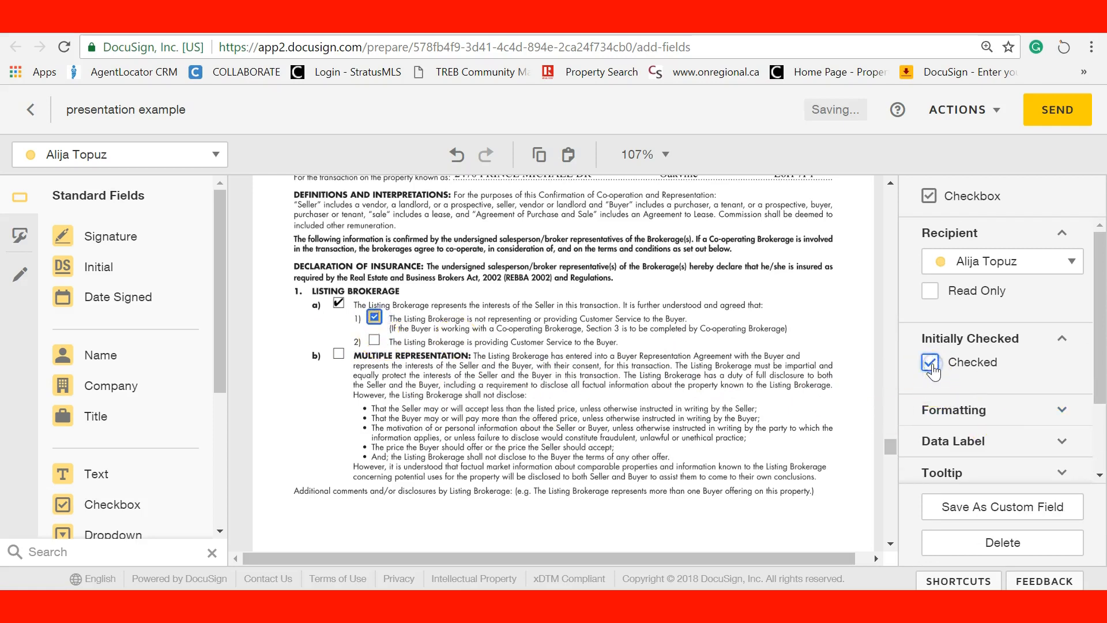
left_click(433, 381)
left_click(374, 318)
left_click_drag(377, 326, 144, 348)
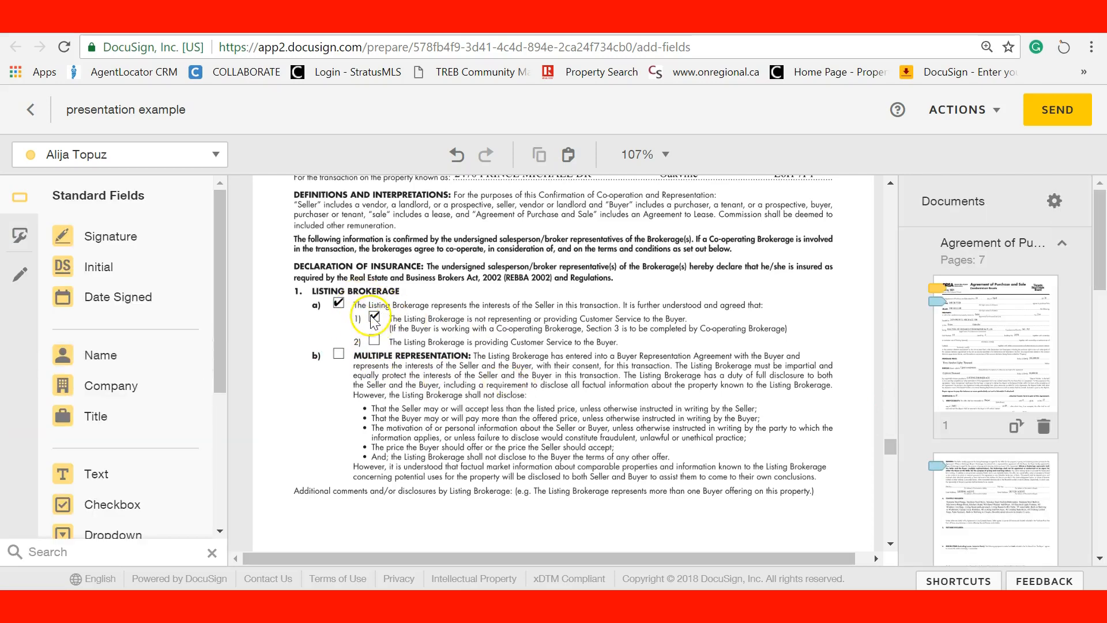
scroll(441, 397, "down", 10)
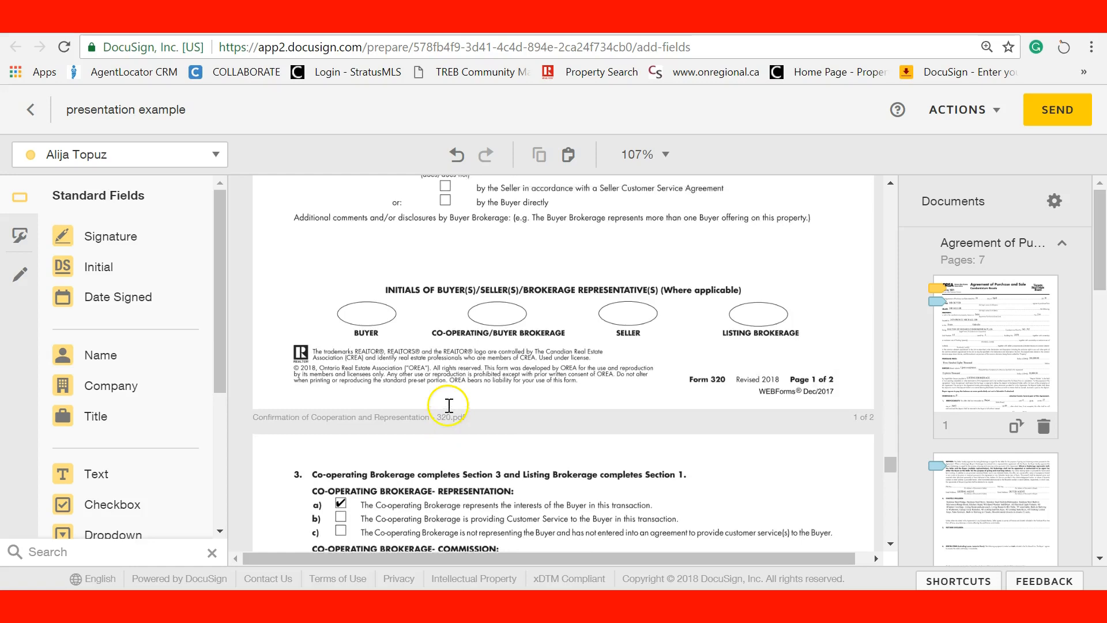
scroll(448, 406, "up", 1)
Place agent initials on the Co-operating/Buyer Brokerage oval and Condo Buyer initials on the BUYER oval
left_click(108, 156)
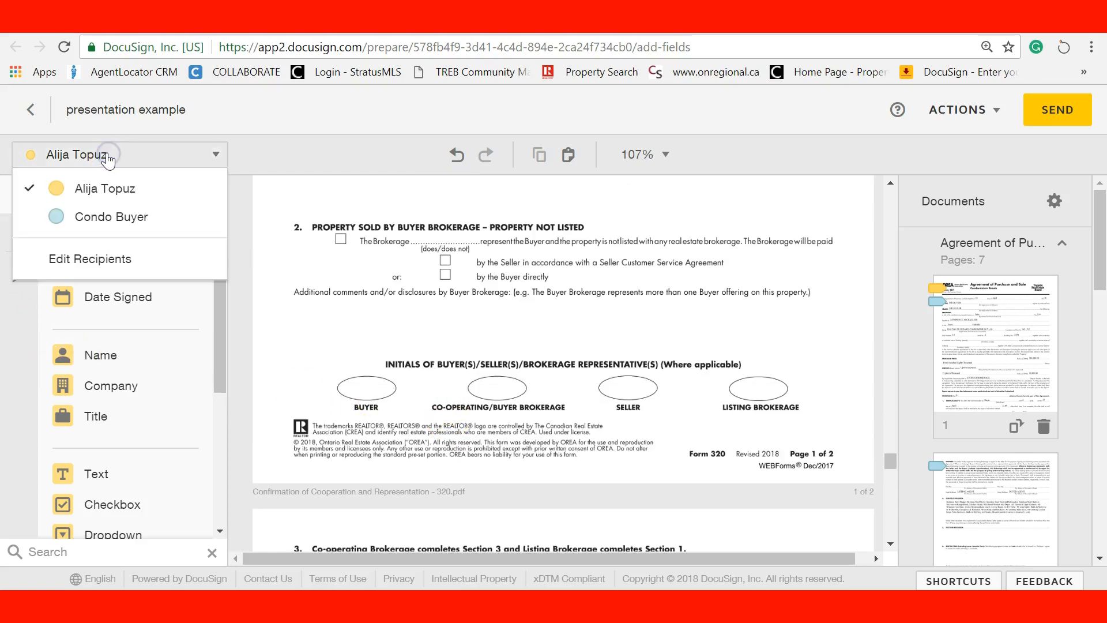
left_click(266, 137)
left_click_drag(116, 267, 485, 376)
left_click(93, 159)
left_click(94, 215)
left_click_drag(144, 270, 345, 369)
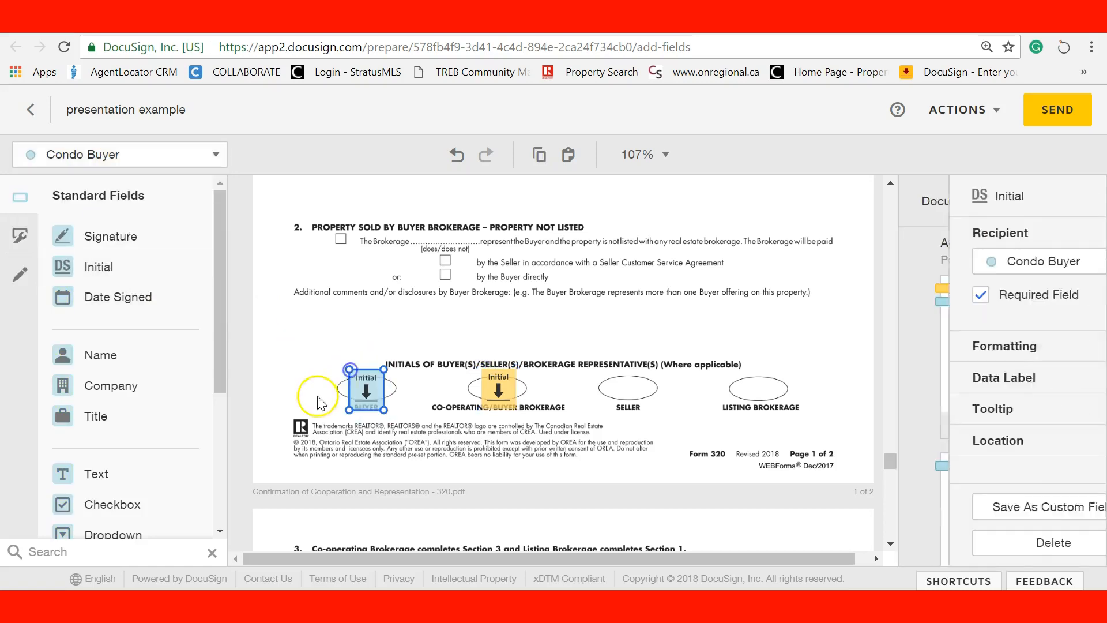
left_click(318, 397)
scroll(321, 404, "down", 5)
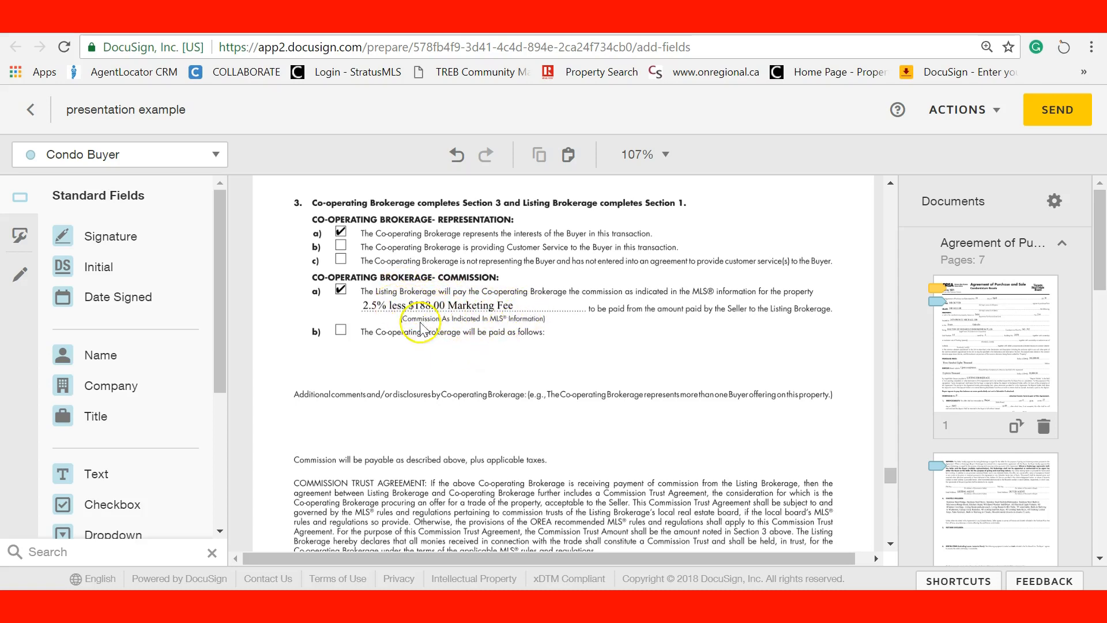
Add the agent's signature and date-signed fields on the co-operating brokerage line
scroll(409, 354, "down", 5)
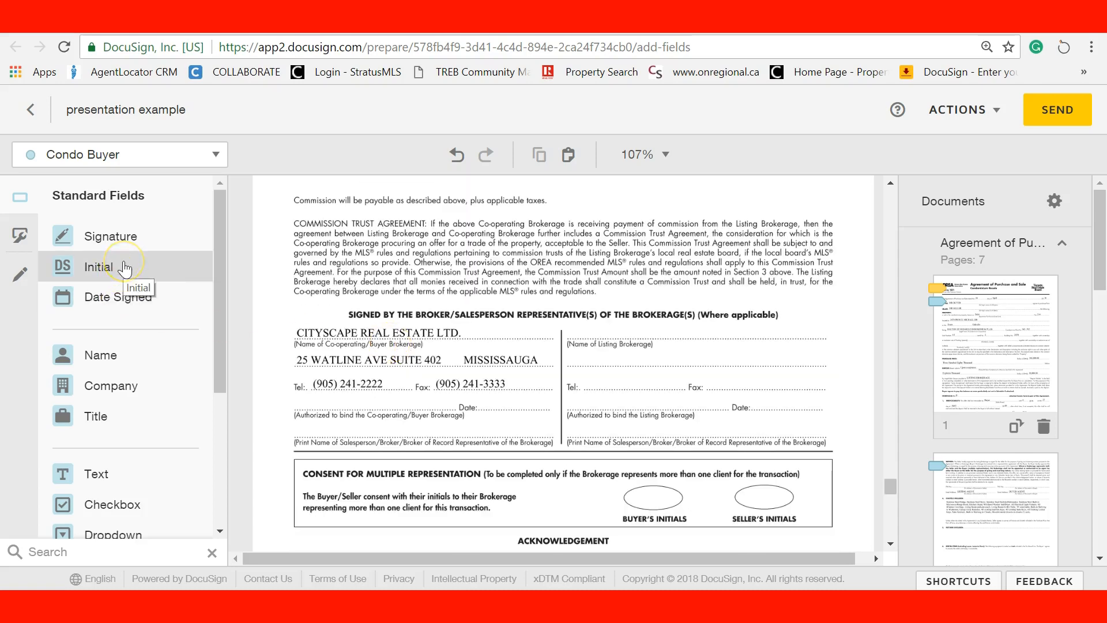
left_click(84, 156)
left_click(92, 185)
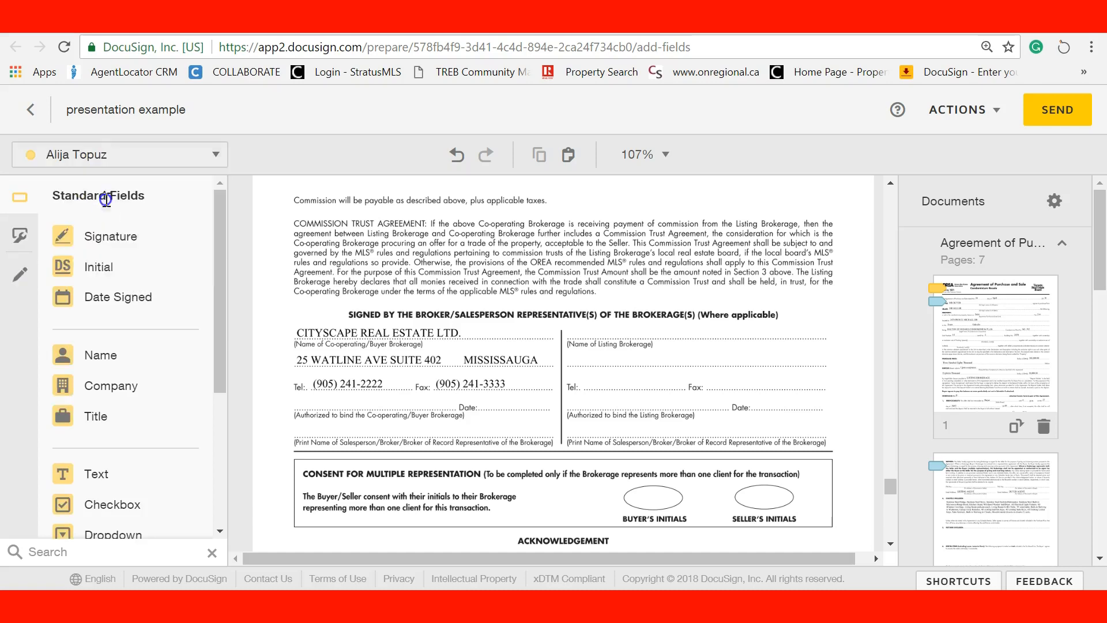
mouse_move(111, 247)
left_mouse_down()
mouse_move(323, 363)
mouse_move(339, 399)
left_mouse_up()
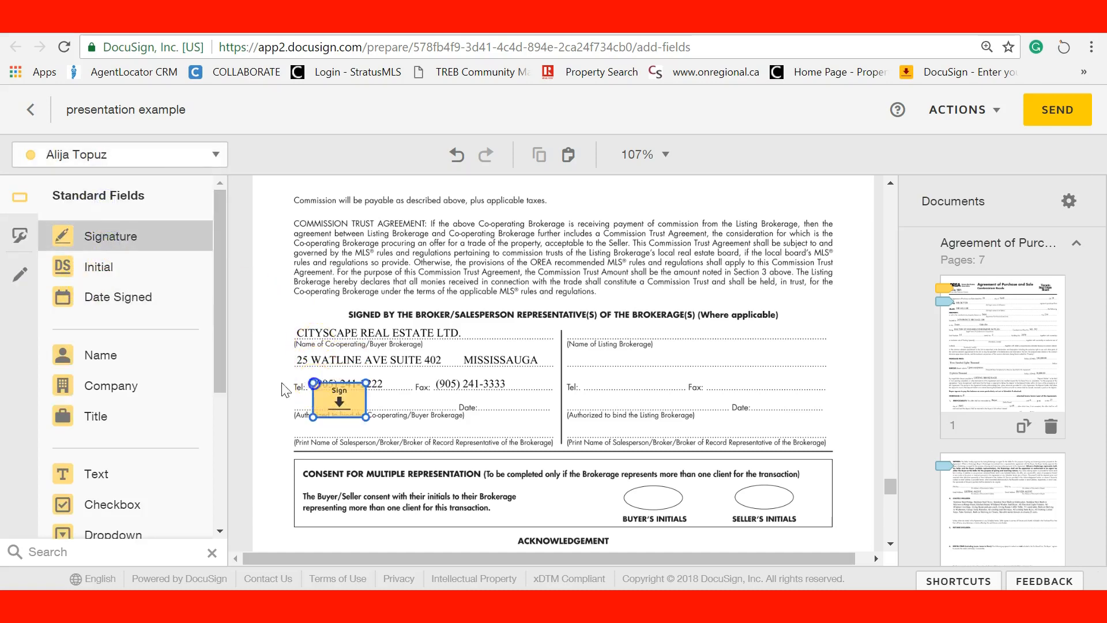
left_click_drag(111, 297, 484, 403)
left_click(422, 397)
scroll(419, 404, "down", 3)
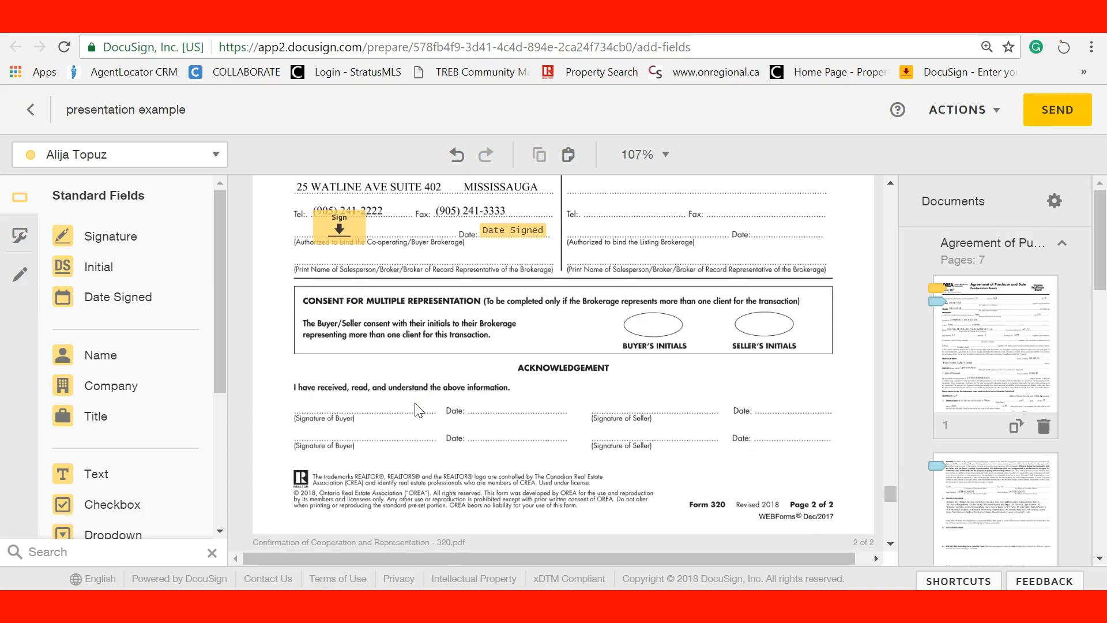
Add Condo Buyer signature and date fields on the Signature of Buyer and Date lines, aligned
left_click(69, 155)
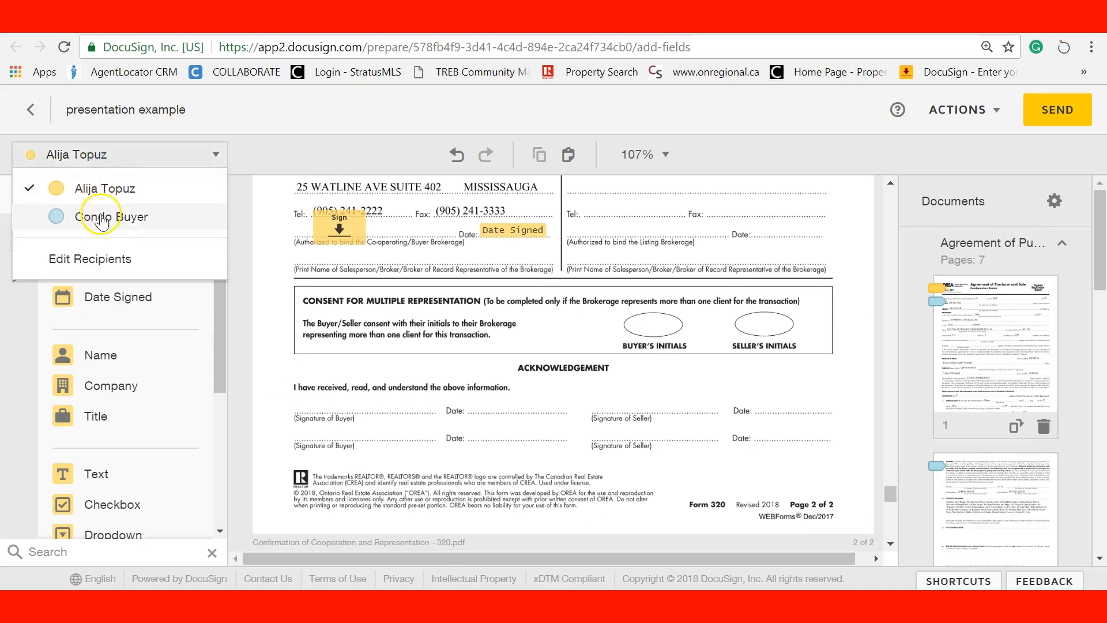
left_click(101, 219)
mouse_move(110, 236)
left_mouse_down()
mouse_move(311, 404)
mouse_move(305, 396)
left_mouse_up()
mouse_move(118, 297)
left_mouse_down()
mouse_move(391, 392)
mouse_move(477, 406)
left_mouse_up()
left_click(431, 422)
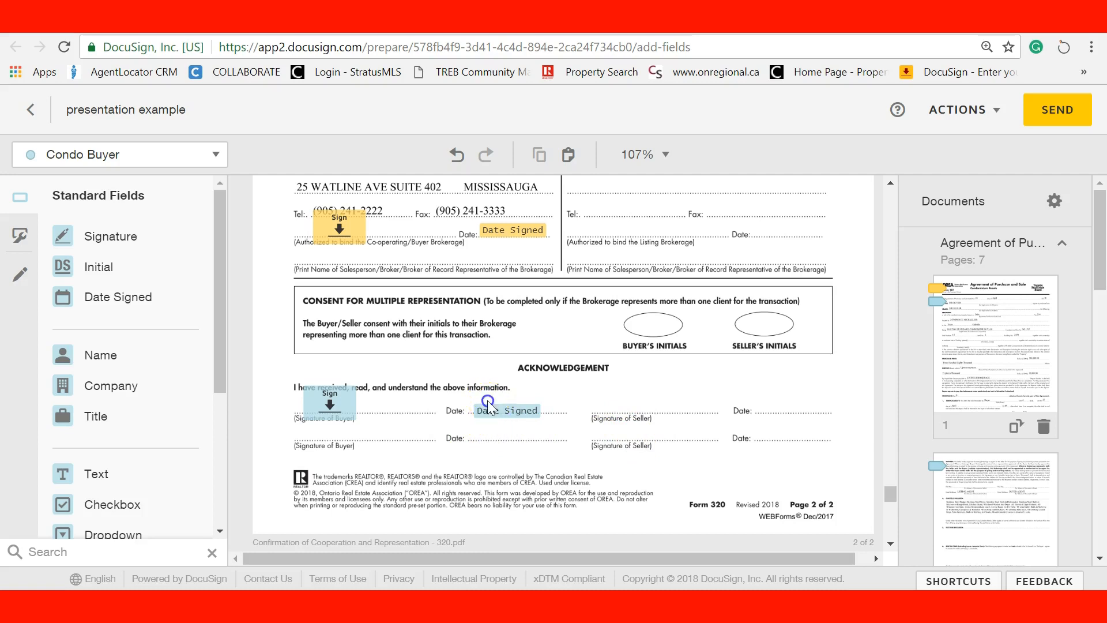
left_click_drag(489, 405, 486, 406)
left_click(429, 429)
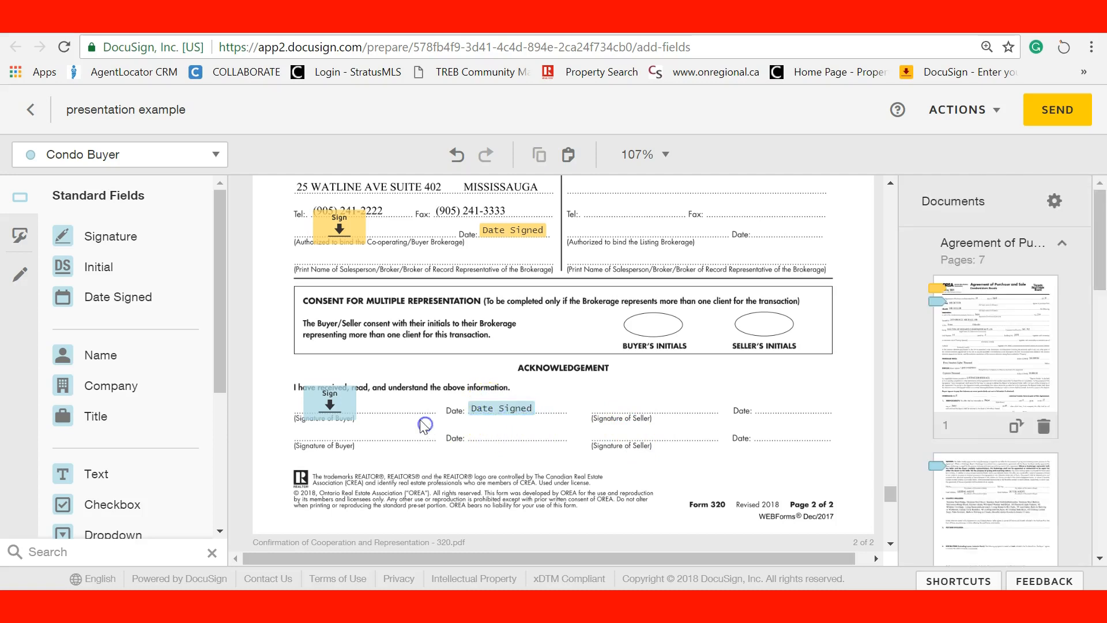
scroll(453, 426, "down", 2)
scroll(441, 419, "up", 2)
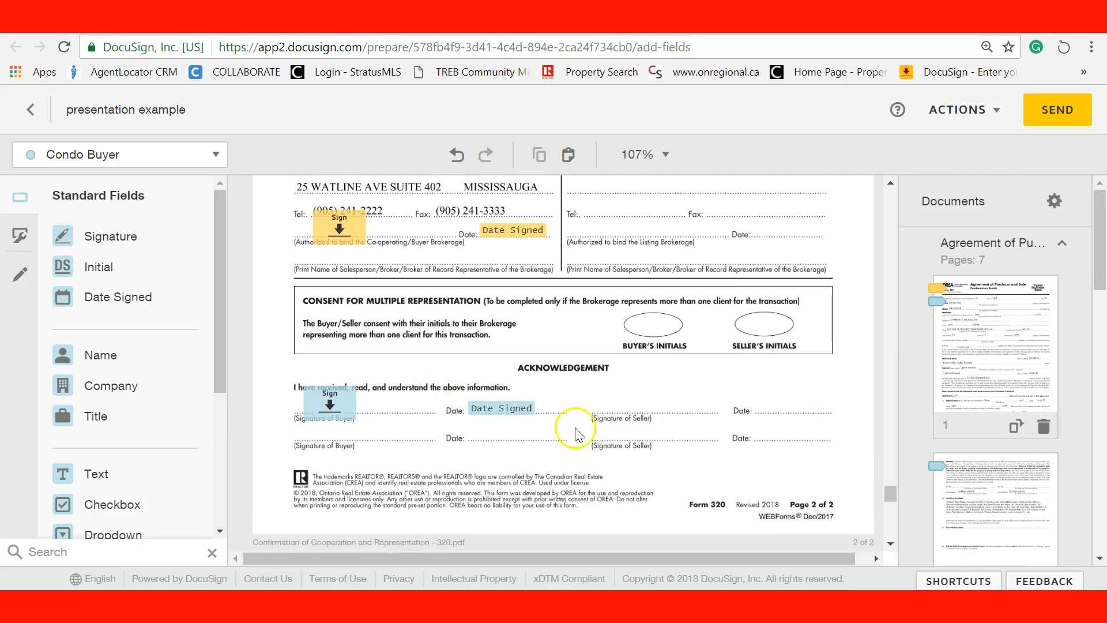
scroll(461, 478, "down", 10)
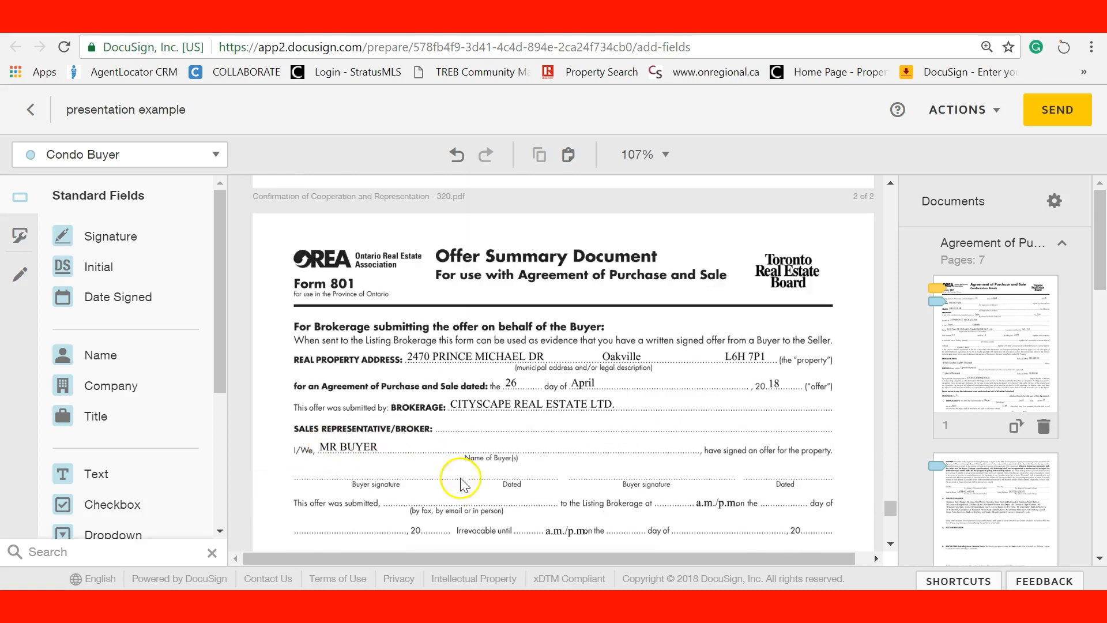
scroll(507, 483, "up", 2)
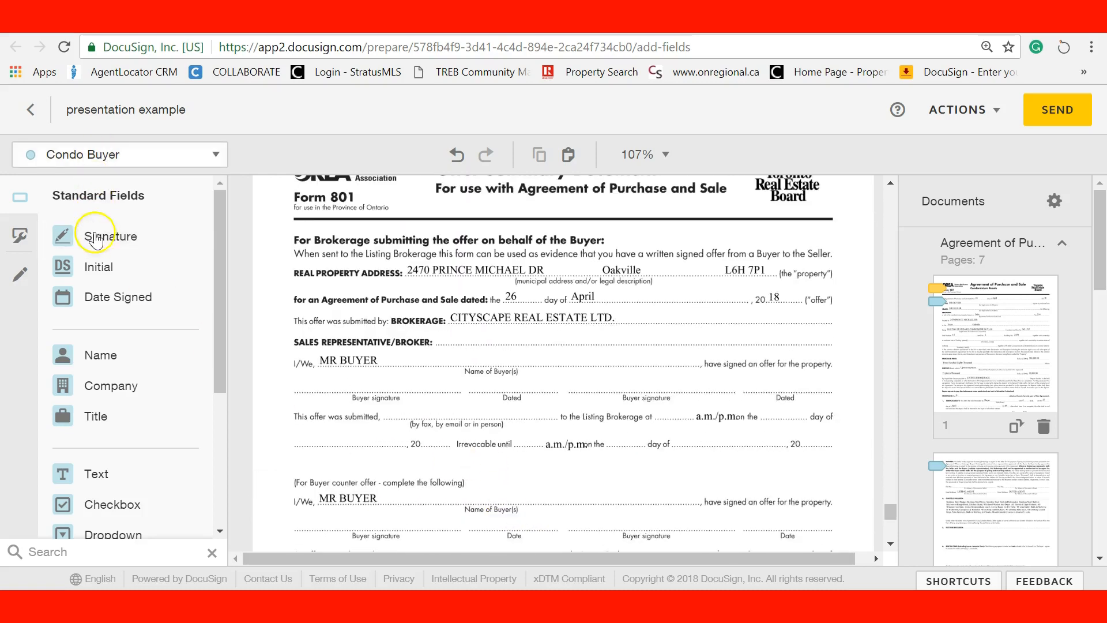
Add buyer signature and Dated fields on the offer summary, then send the envelope
left_click_drag(95, 237, 333, 375)
mouse_move(123, 296)
left_mouse_down()
mouse_move(484, 352)
mouse_move(481, 388)
left_mouse_up()
left_click(433, 390)
scroll(432, 390, "down", 3)
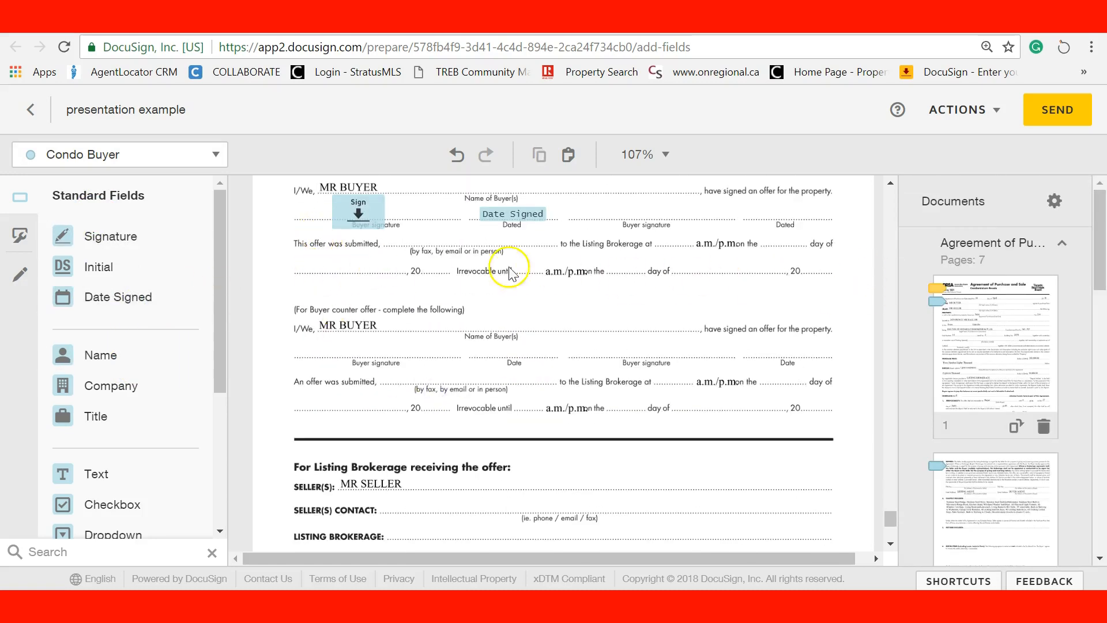
scroll(536, 395, "down", 4)
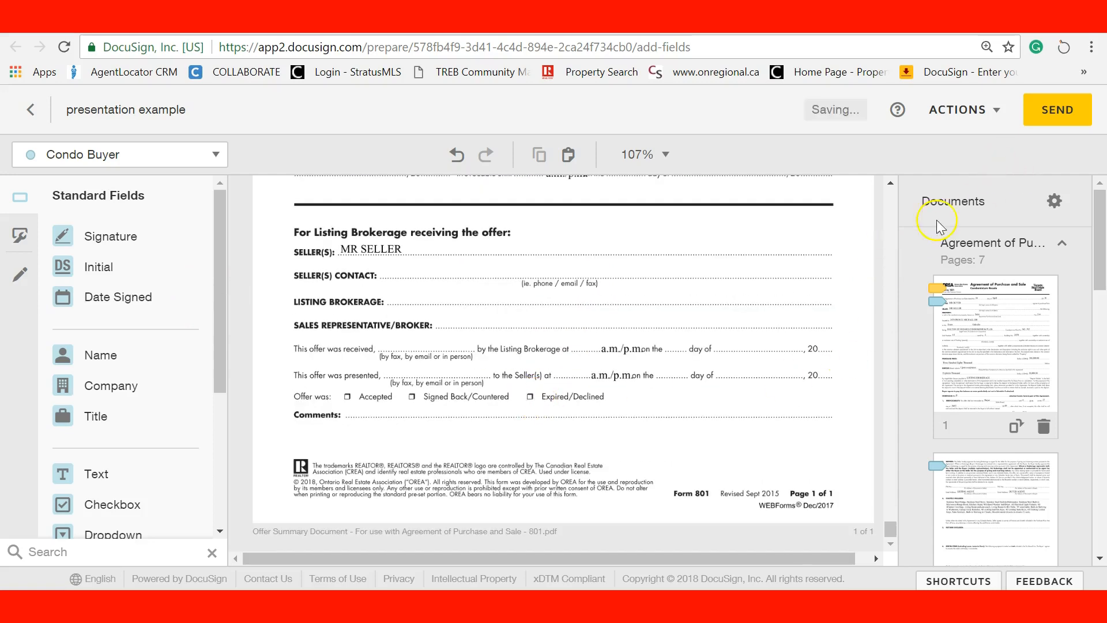
left_click(1058, 108)
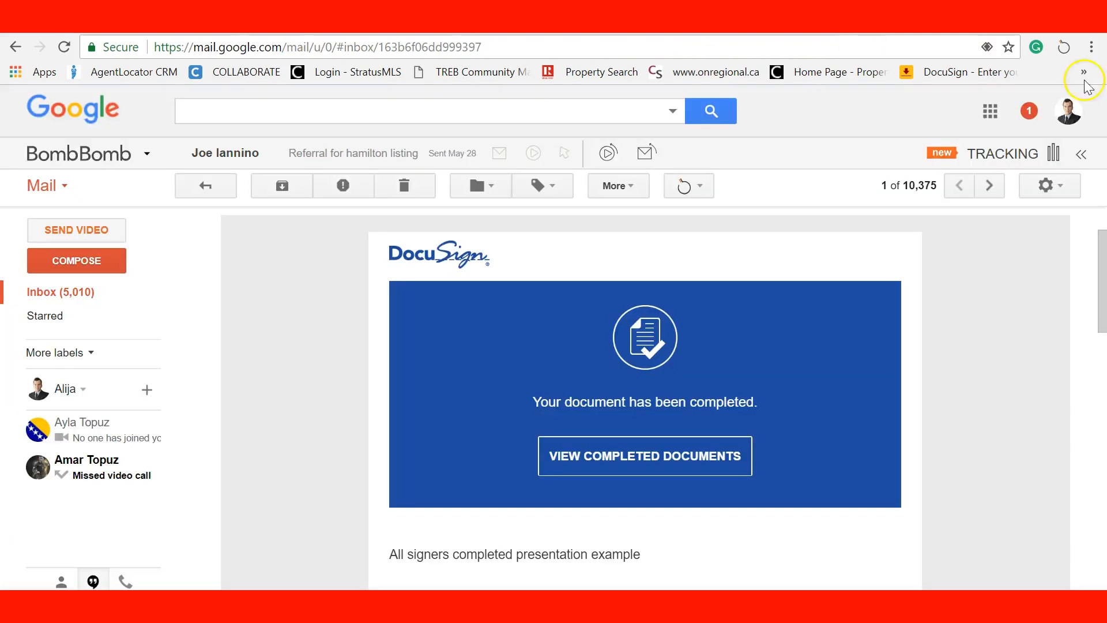
Refresh the Gmail inbox, open the 'presentation example' DocuSign email and review the documents
left_click(46, 293)
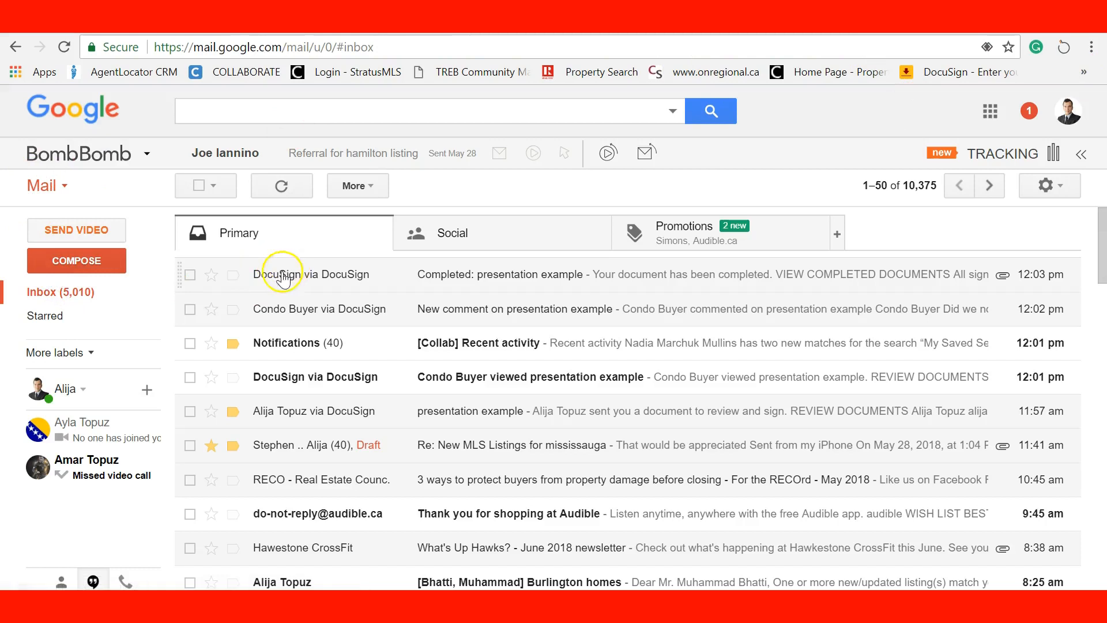
left_click(40, 294)
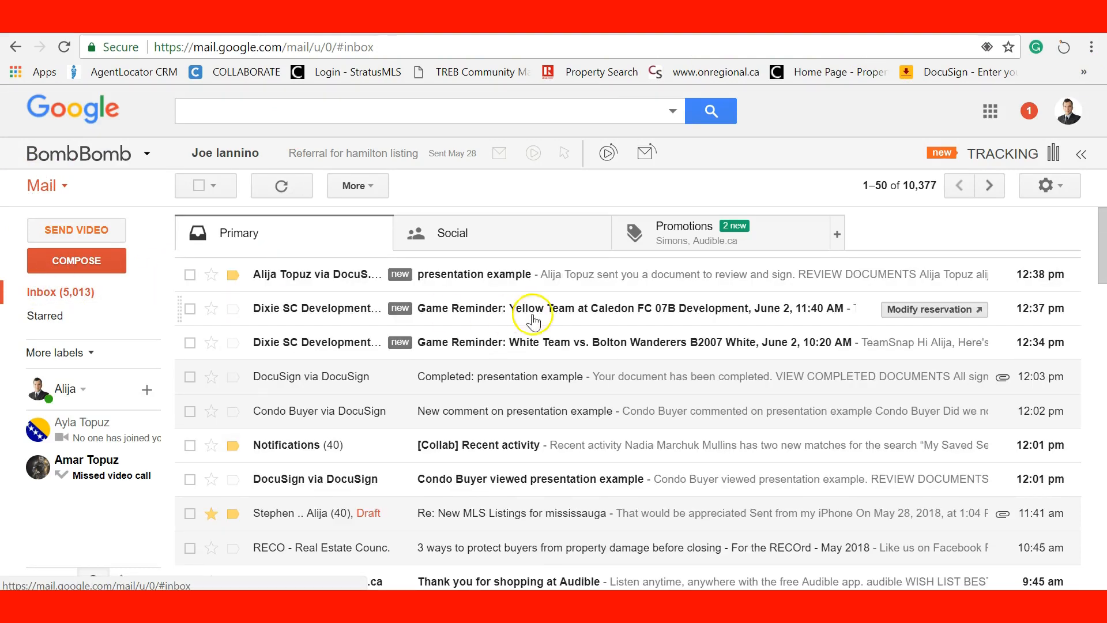
left_click(452, 273)
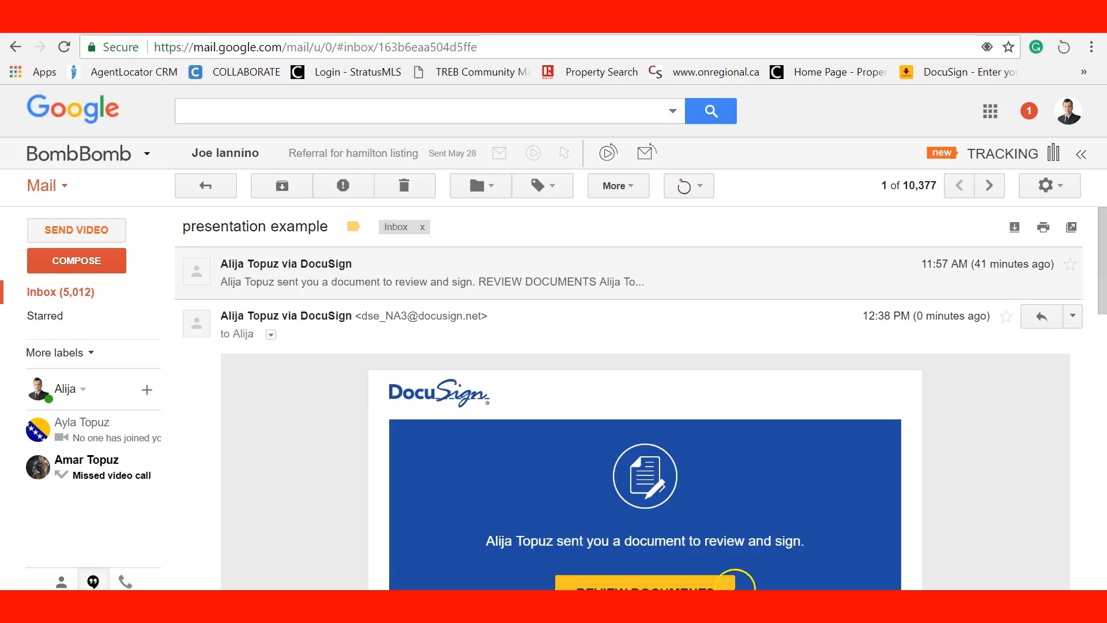
scroll(692, 514, "down", 5)
left_click(653, 333)
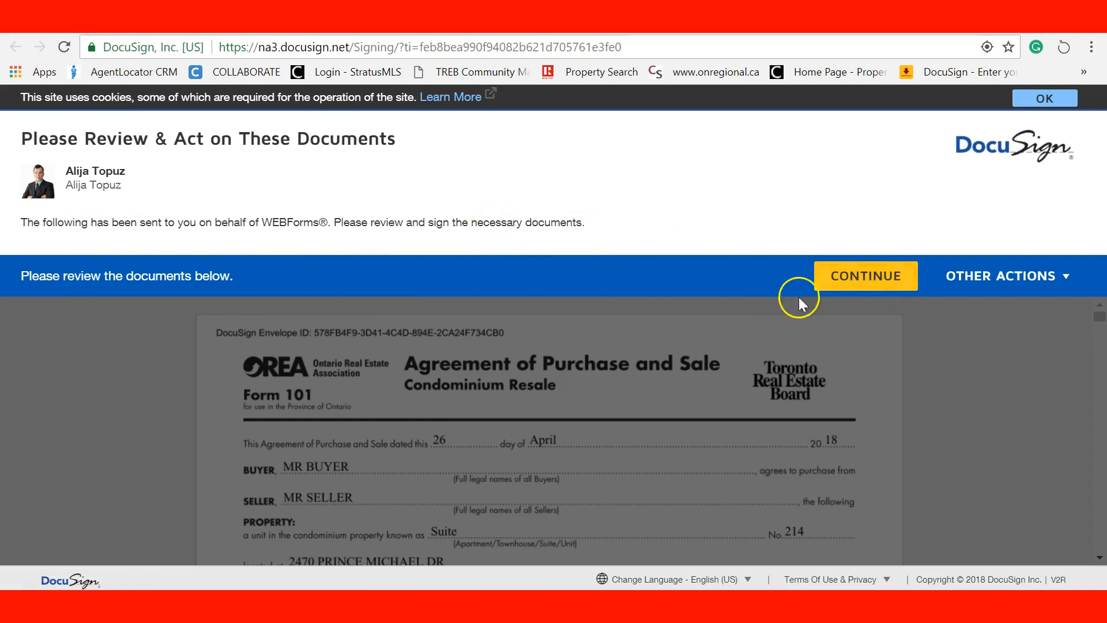
Fill in the year field, then the remaining Form 101 and Form 320 initials and signatures
left_click(832, 279)
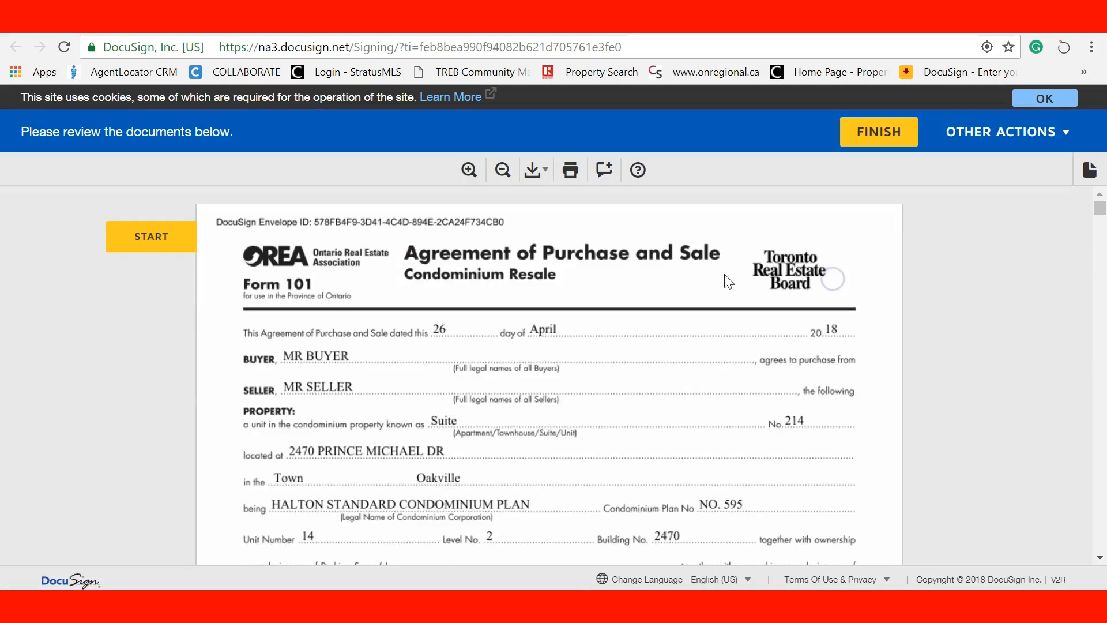
left_click(148, 234)
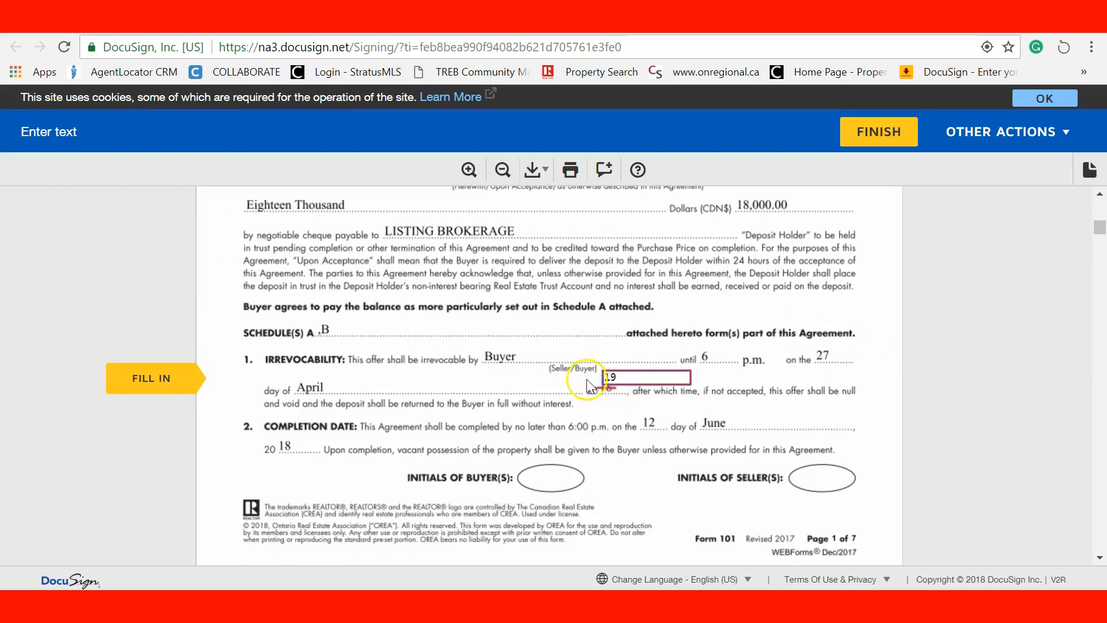
left_click(513, 405)
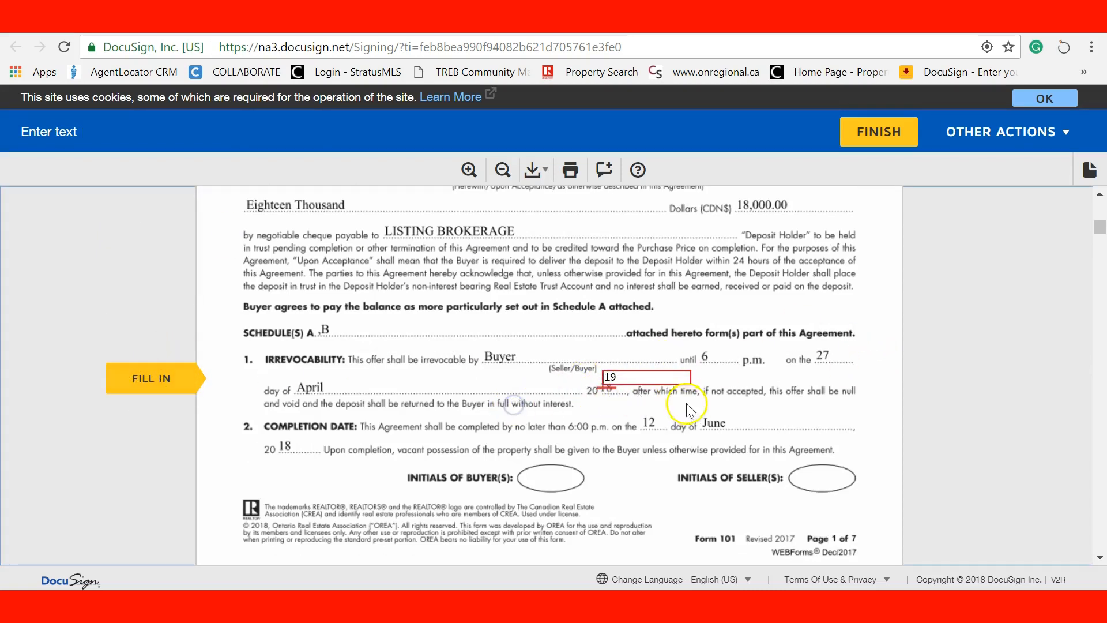
left_click(160, 375)
left_click(665, 381)
left_click(564, 374)
left_click(473, 376)
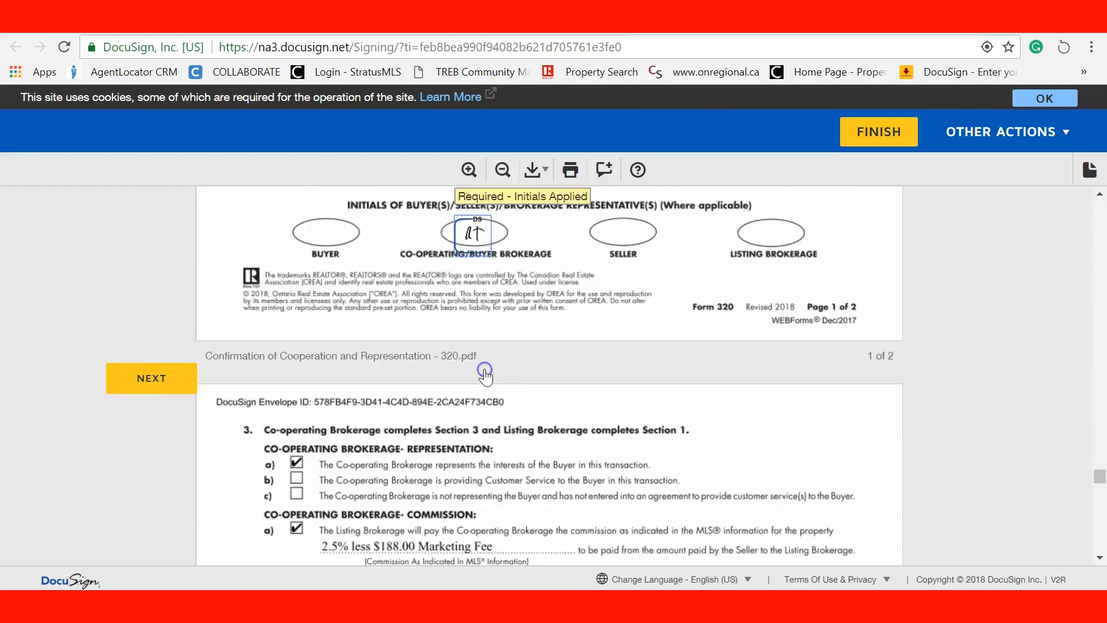
left_click(304, 373)
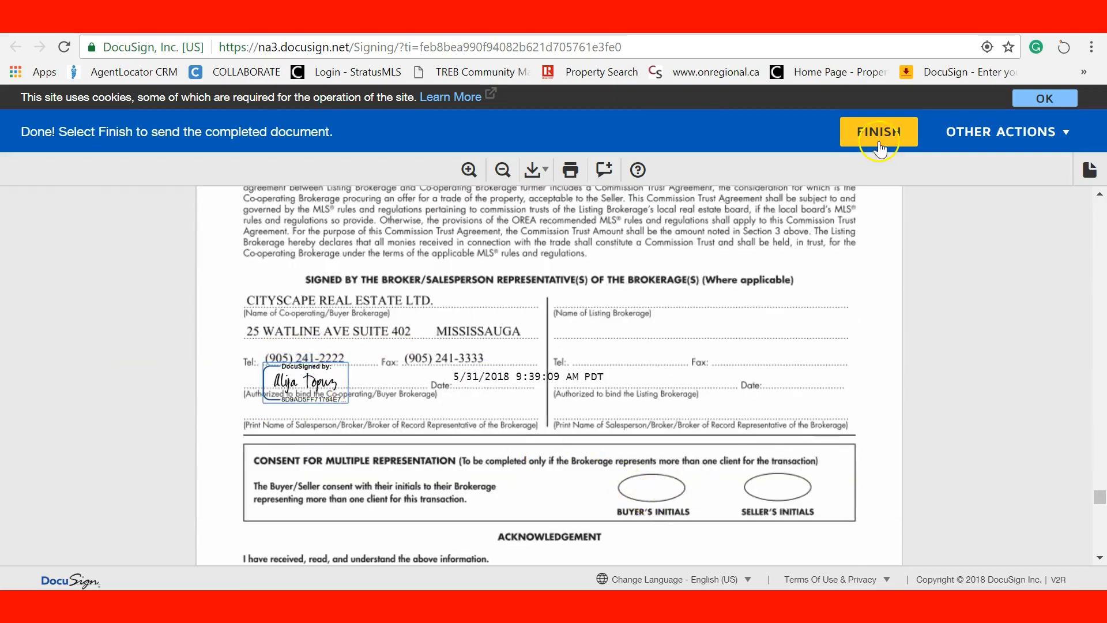
Finish the agent's signing, then open the buyer's DocuSign e-mail to review the documents
left_click(878, 134)
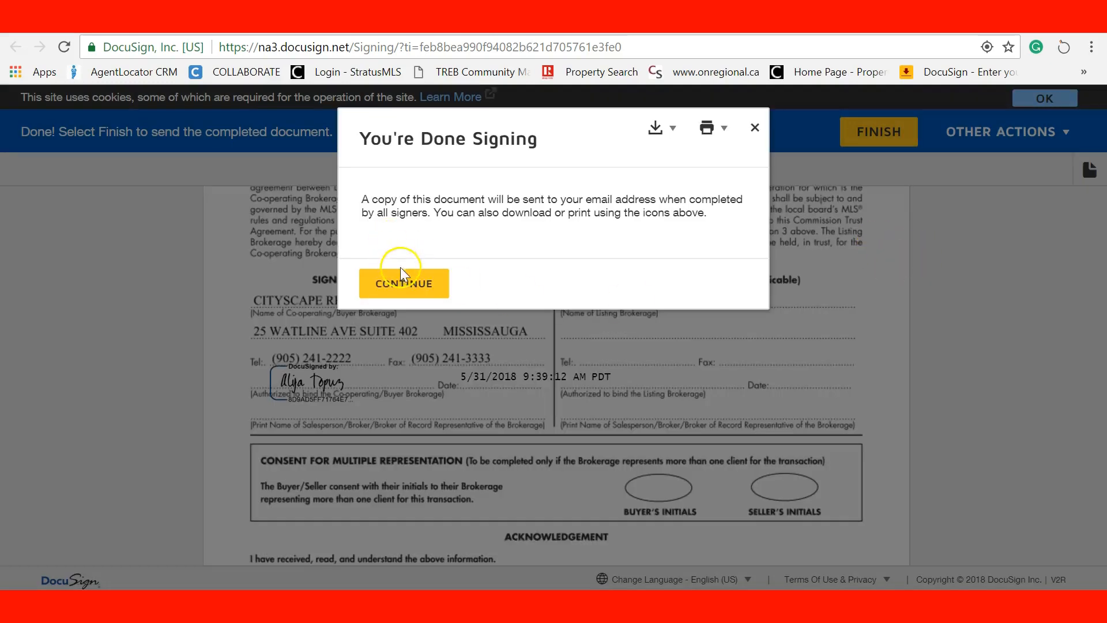
left_click(402, 276)
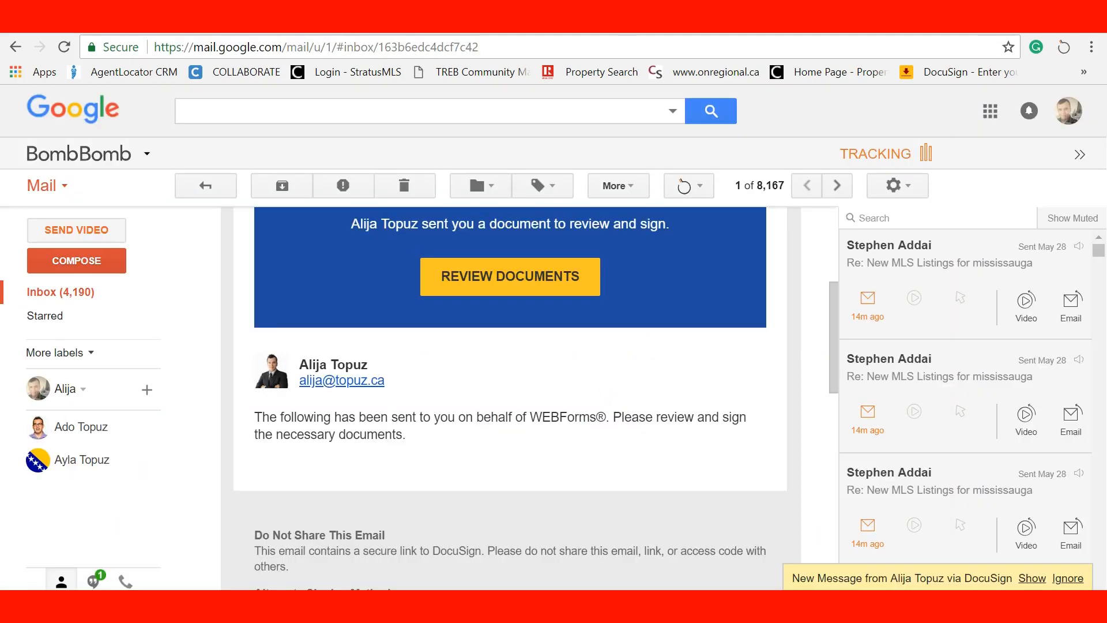
left_click(1031, 578)
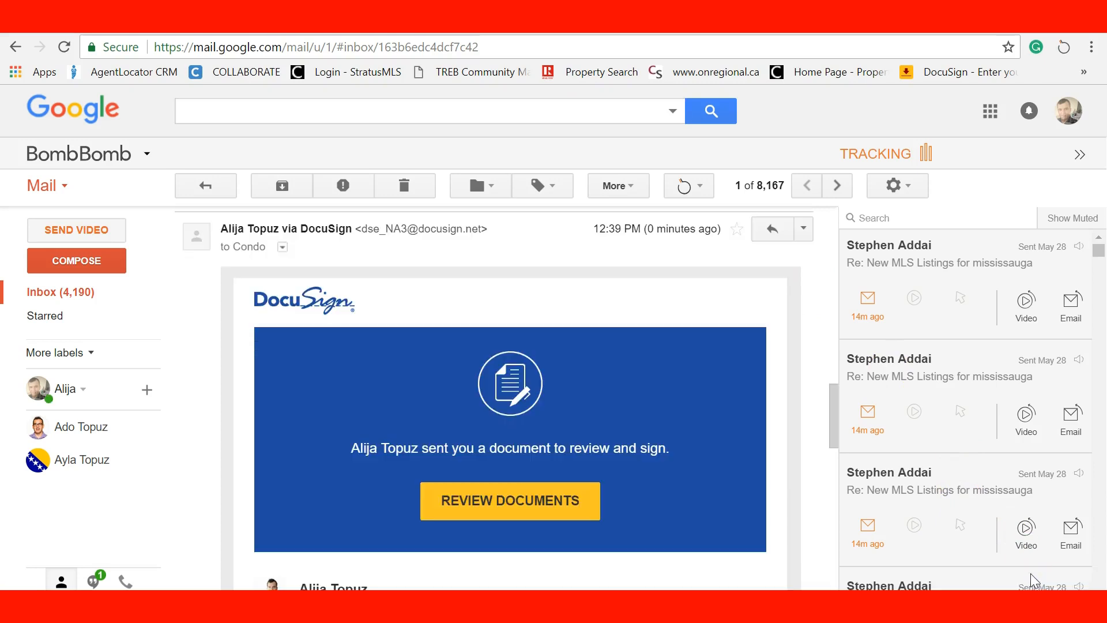
scroll(521, 426, "down", 3)
left_click(499, 333)
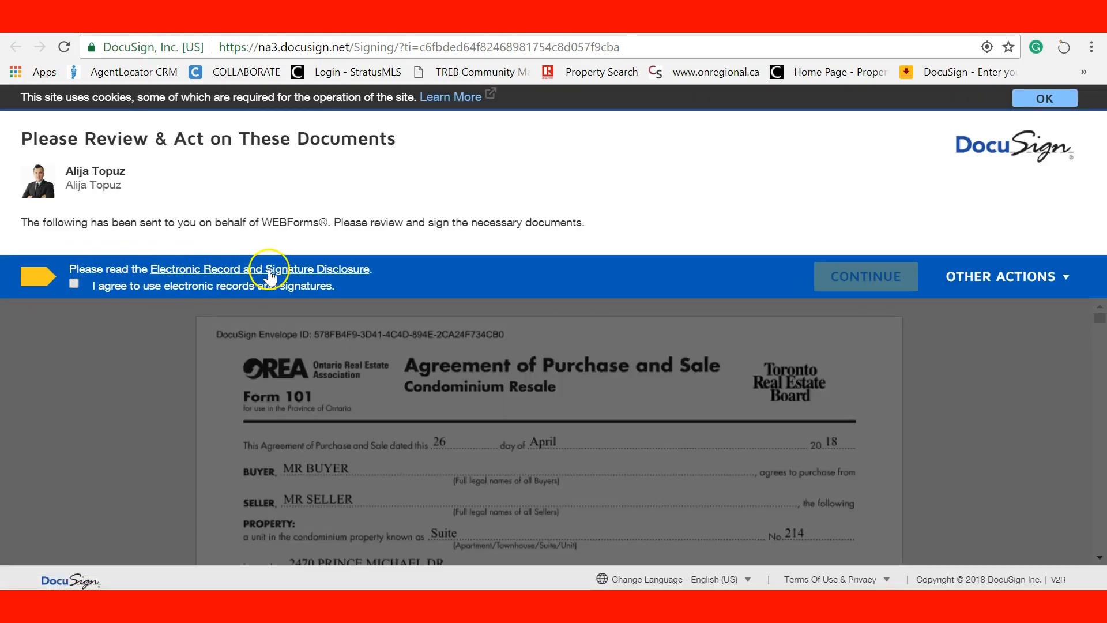
Read the Electronic Record and Signature Disclosure, accept it, and continue to the agreement
left_click(231, 276)
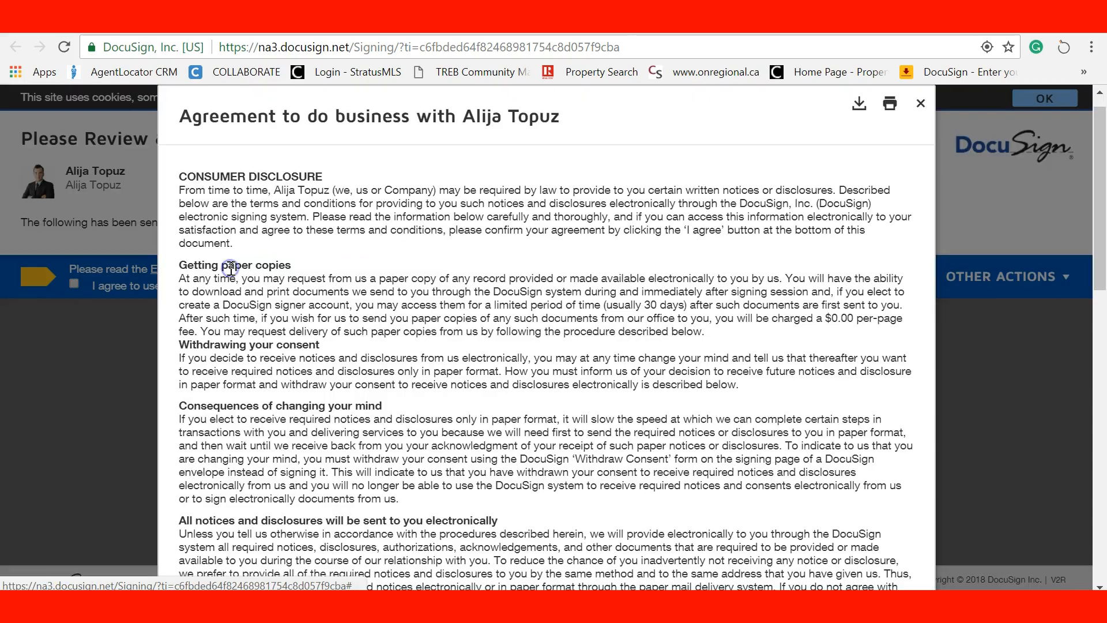
scroll(407, 265, "down", 10)
scroll(406, 265, "down", 4)
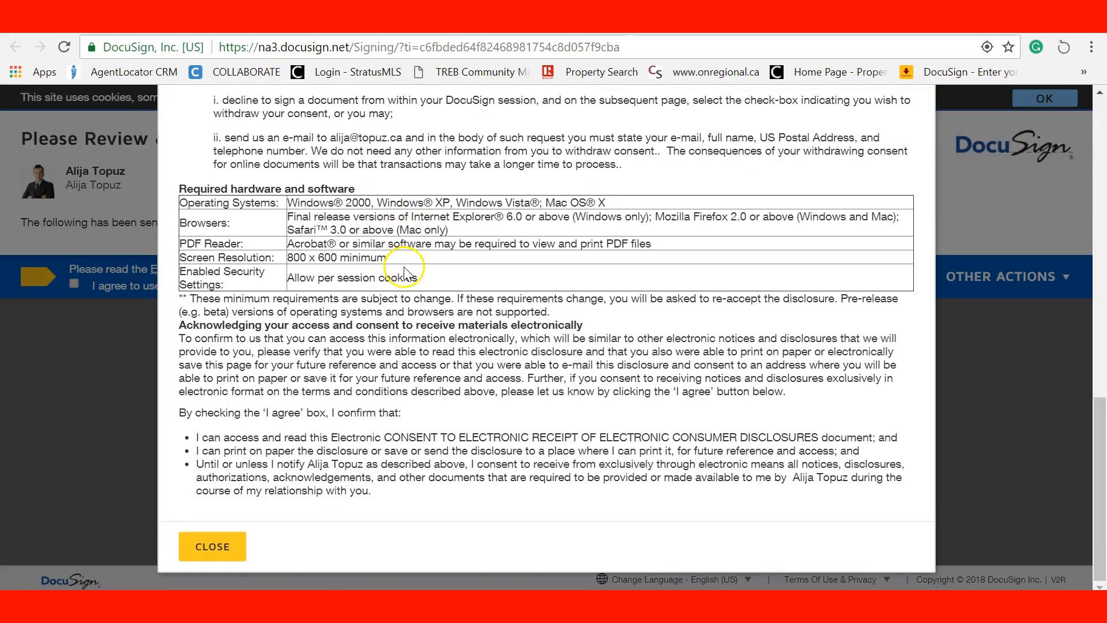
left_click(201, 539)
left_click(72, 283)
left_click(862, 283)
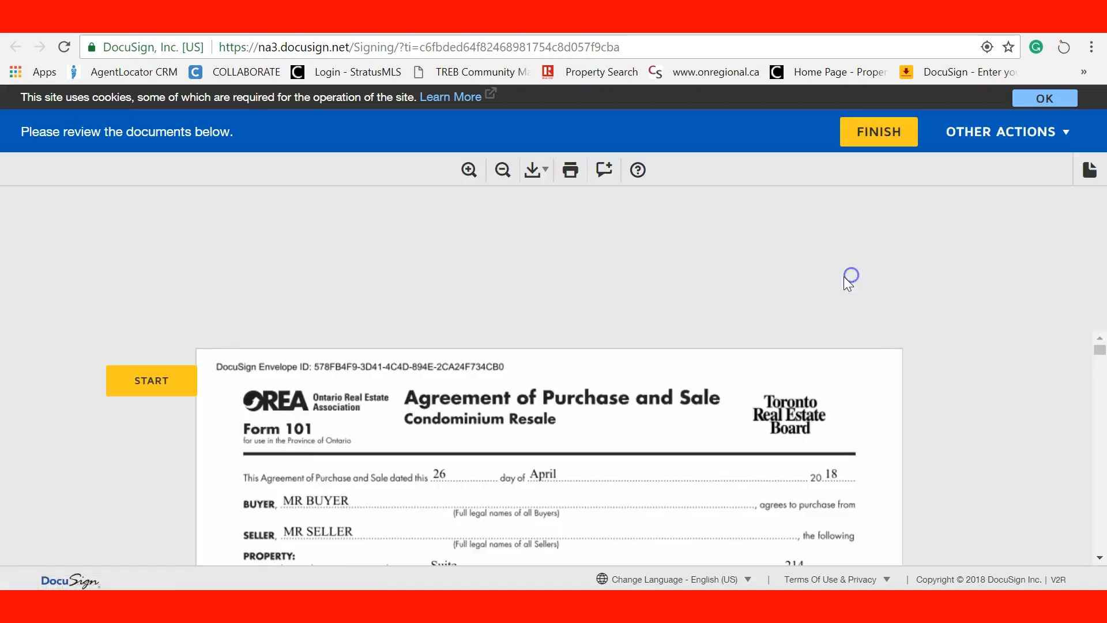
Start guided signing and replace the placeholder full name with the buyer's real name
left_click(136, 236)
left_click(534, 379)
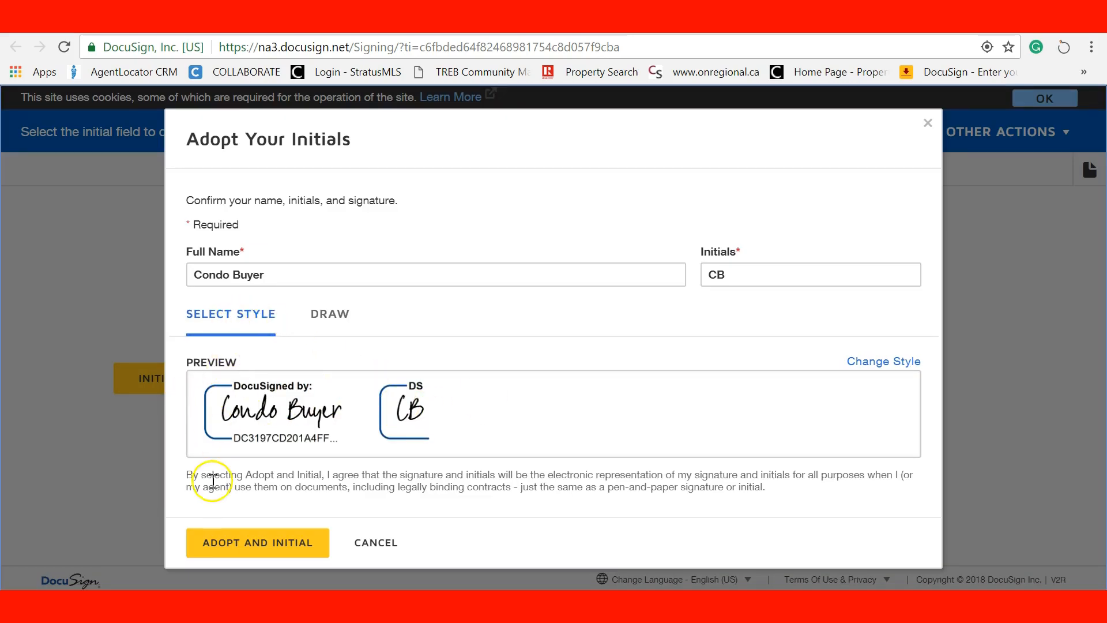
left_click_drag(262, 276, 192, 272)
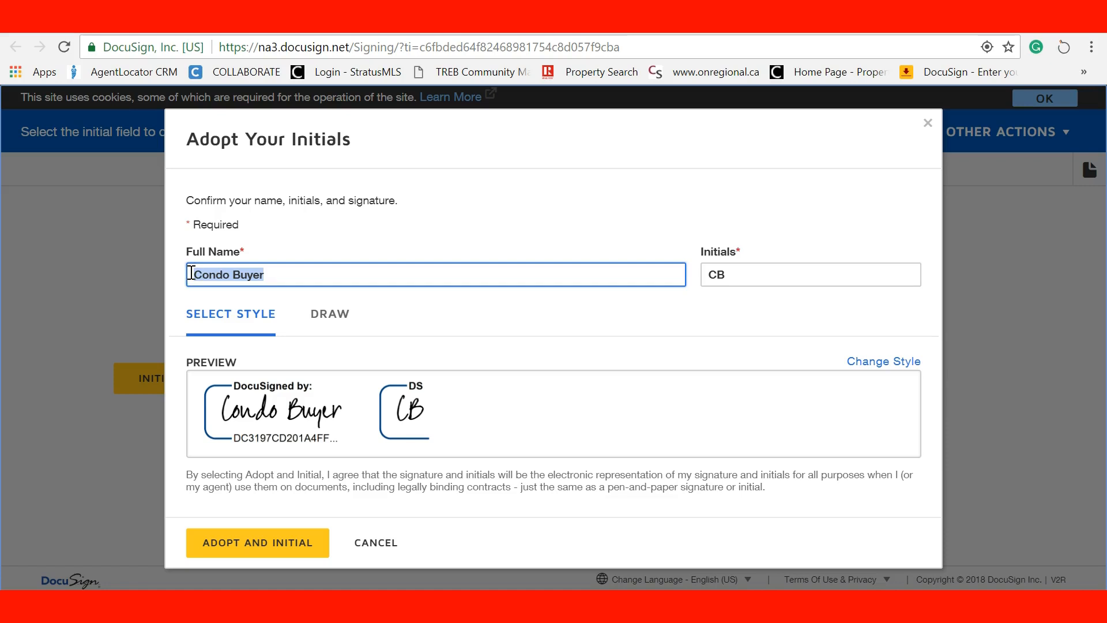
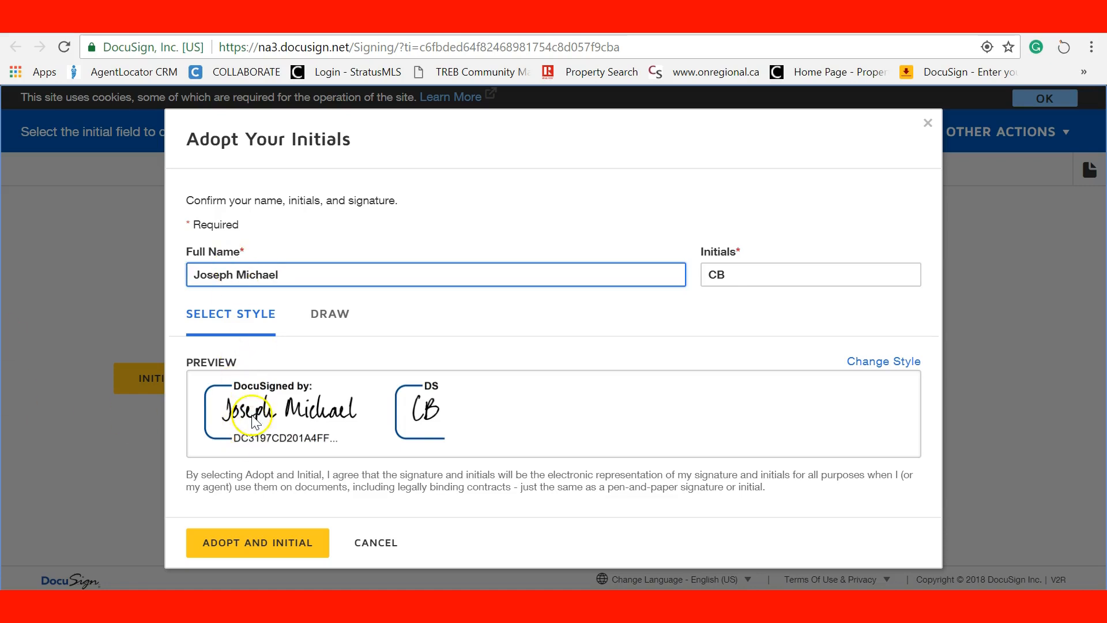
Keep the current signature style, enter the buyer's initials, and adopt them
left_click(908, 363)
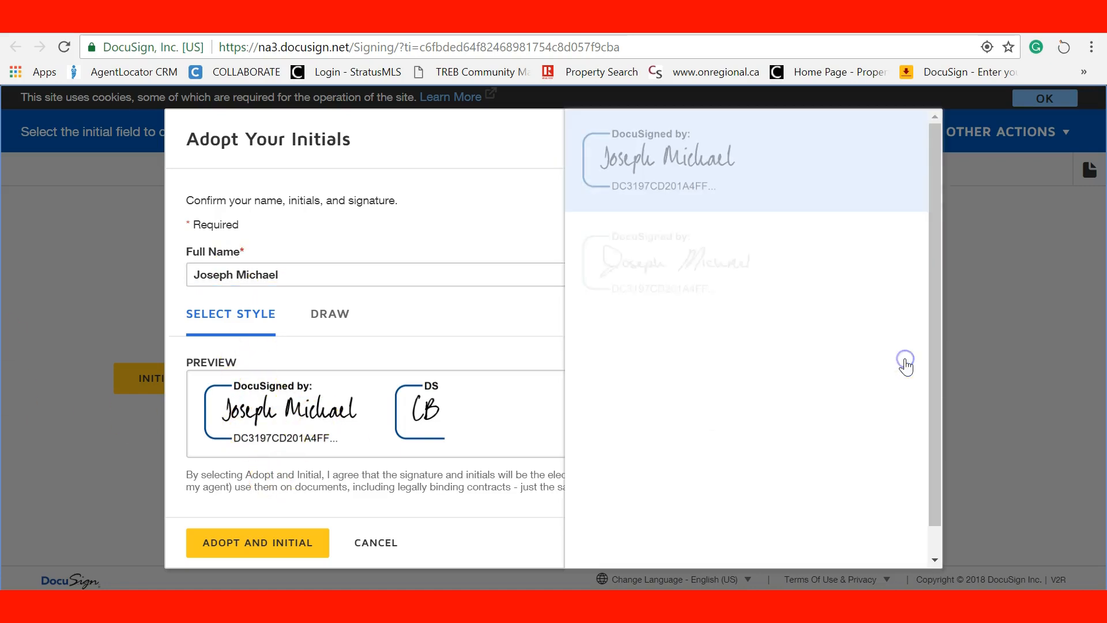
scroll(692, 339, "down", 3)
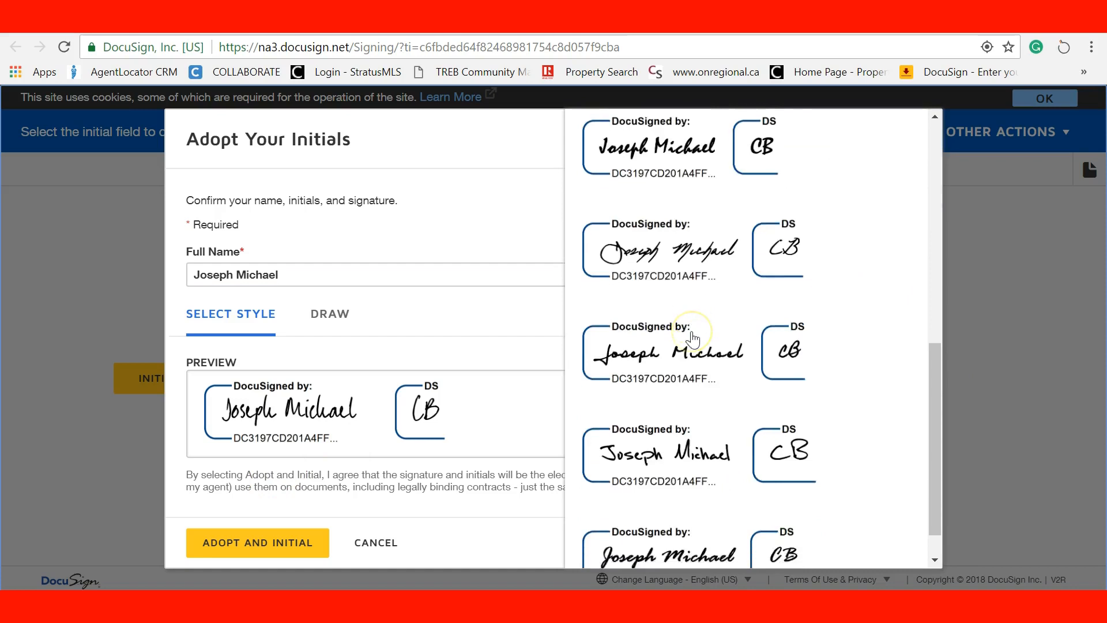
scroll(692, 358, "up", 5)
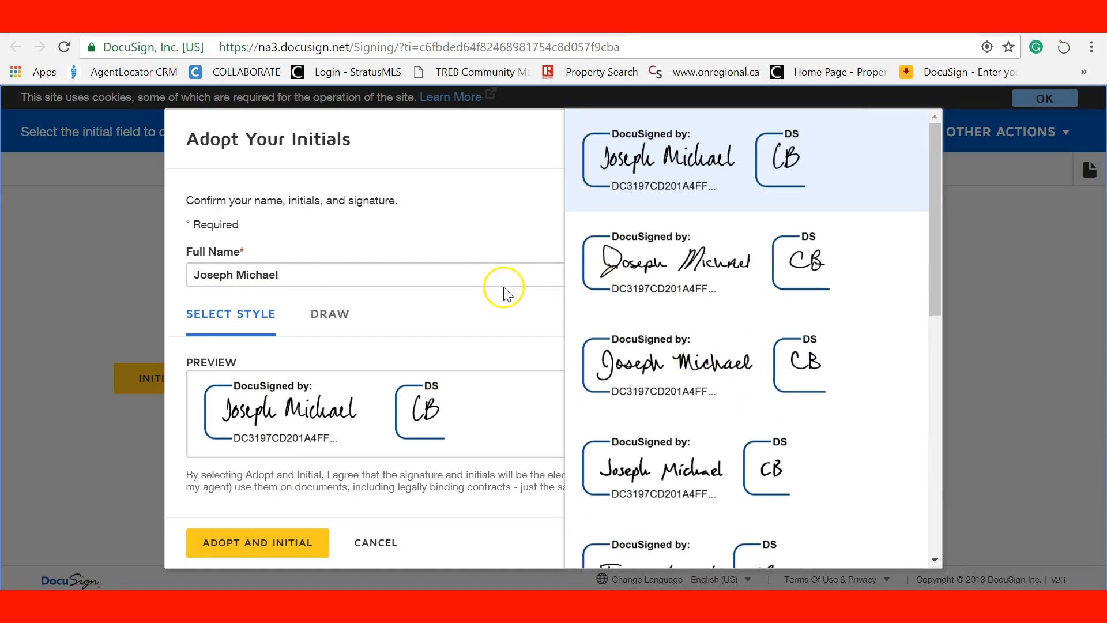
double_click(488, 308)
left_click_drag(290, 273, 180, 279)
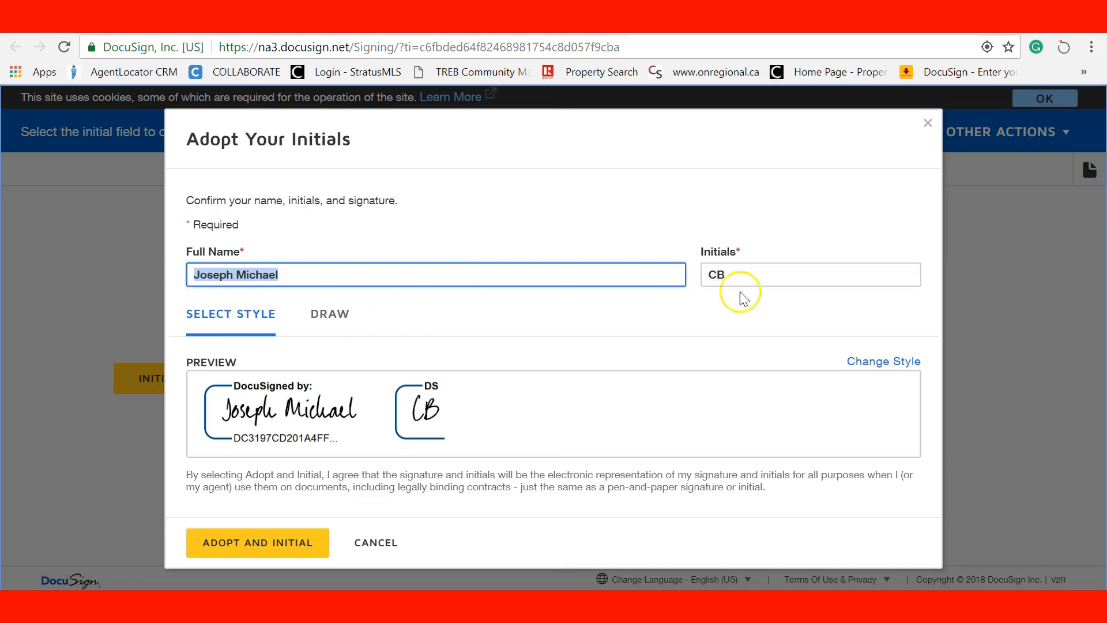
left_click_drag(739, 278, 682, 280)
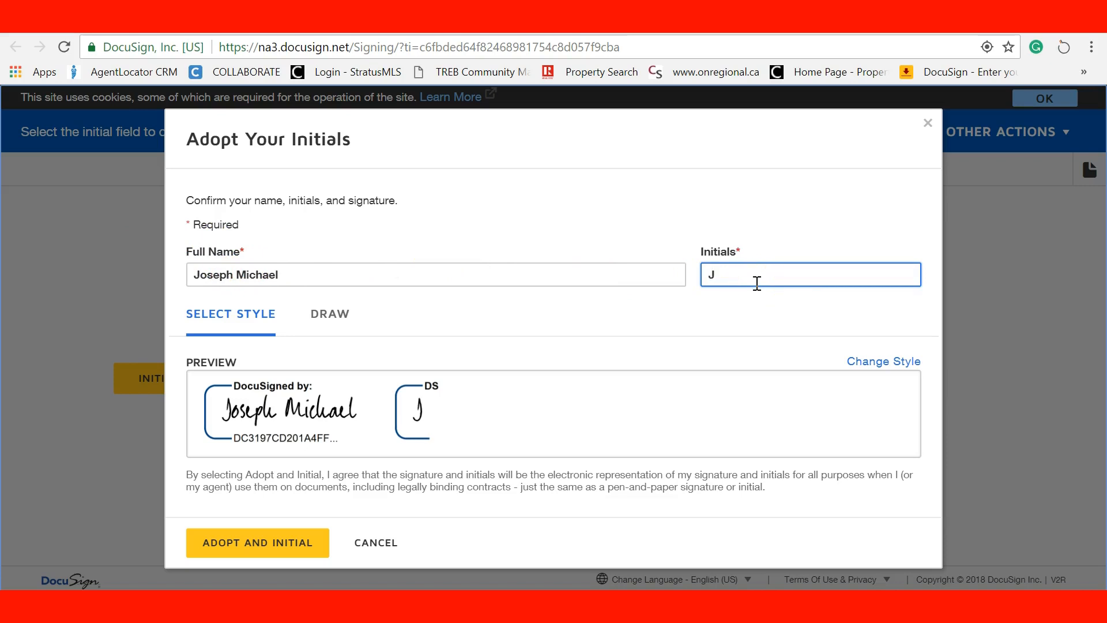
type("JM")
left_click(568, 328)
left_click(233, 539)
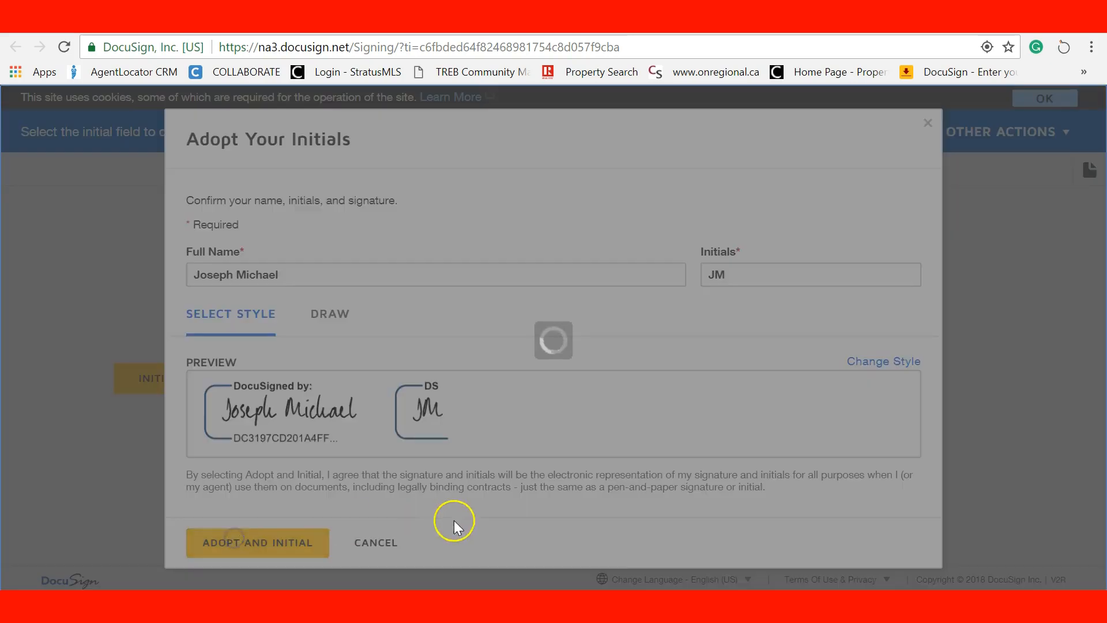
Initial pages 4, 6 and 7 and the brokerage form, and sign the remaining signature fields
left_click(546, 378)
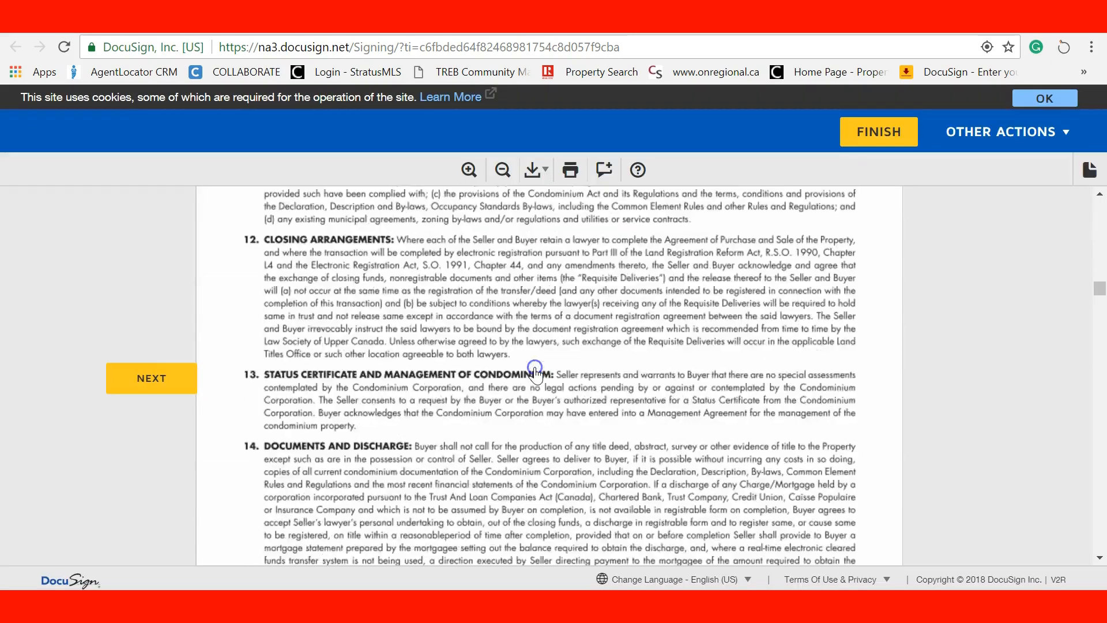
left_click(545, 378)
left_click(546, 376)
left_click(548, 383)
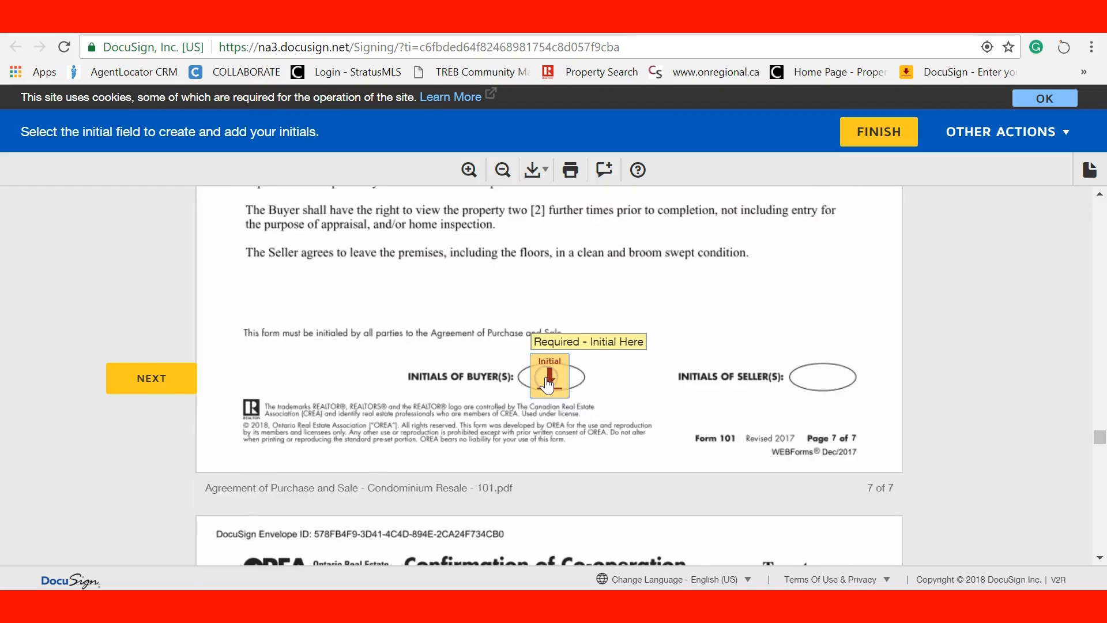
left_click(545, 378)
left_click(427, 381)
left_click(332, 380)
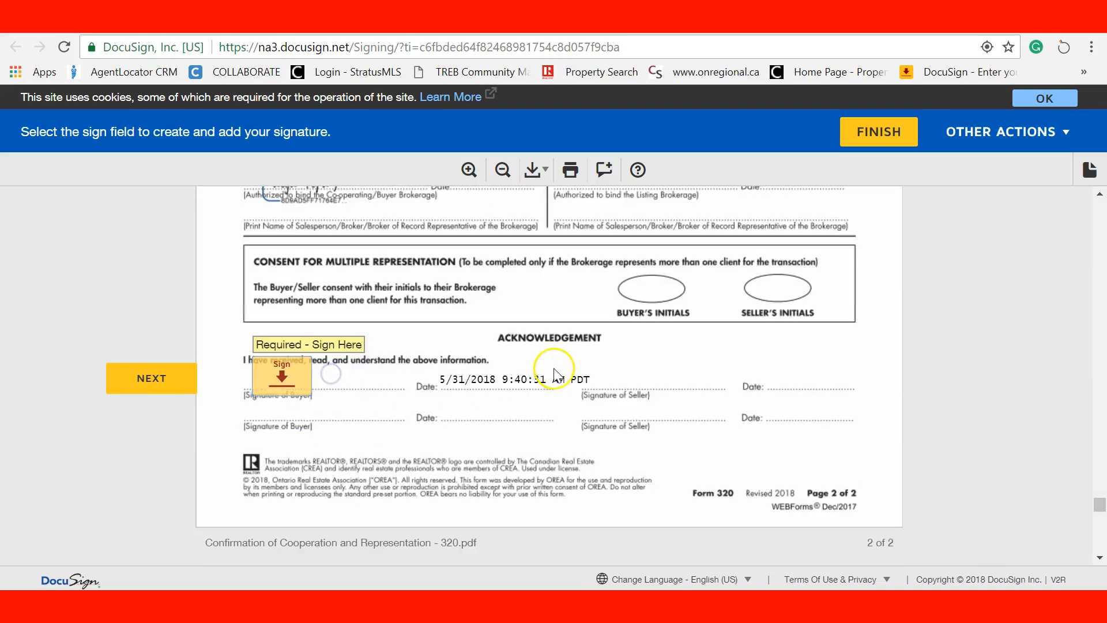
left_click(288, 378)
left_click(287, 380)
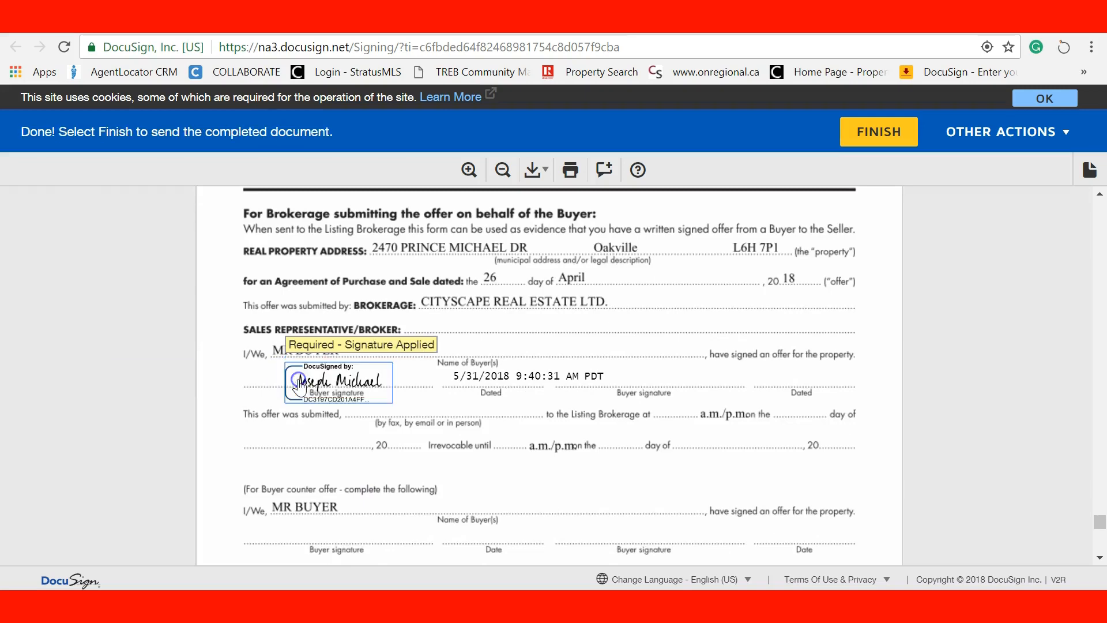
Scroll back through the agreement to confirm every required field is complete
scroll(591, 458, "up", 5)
scroll(589, 455, "up", 20)
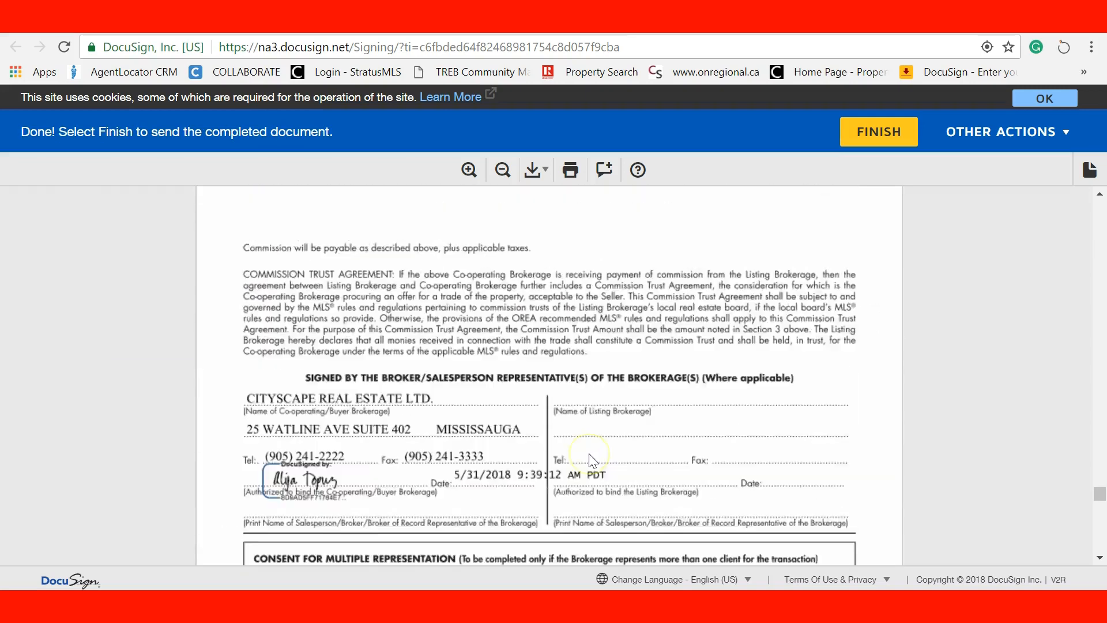
scroll(589, 454, "up", 10)
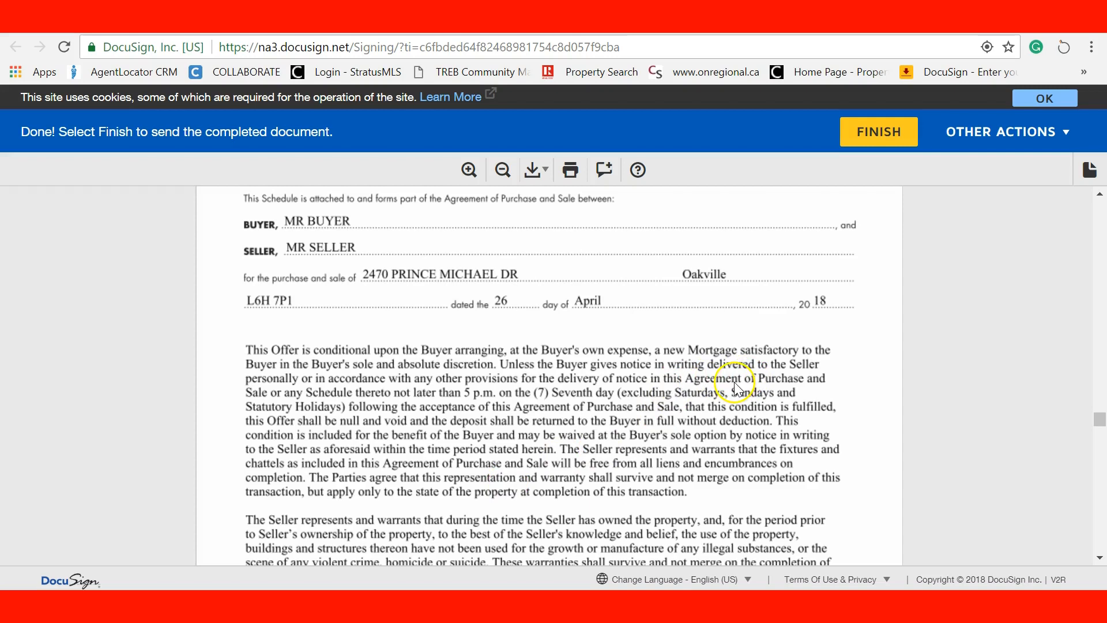
scroll(839, 294, "down", 5)
scroll(840, 293, "down", 8)
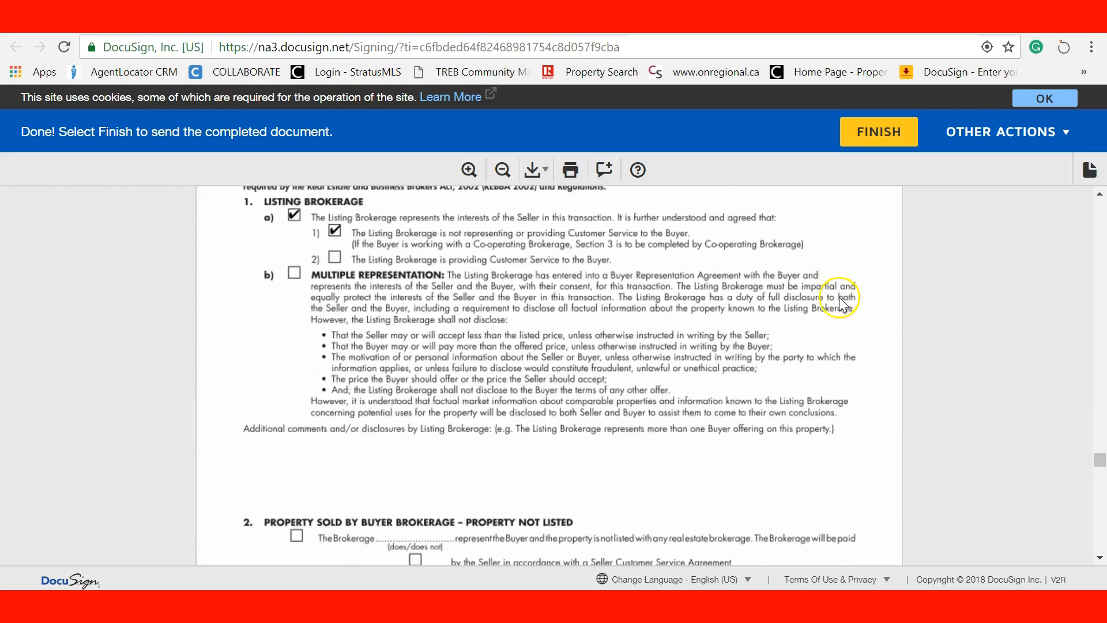
Submit the signed agreement, decline the account offer, and return to the Gmail tab
left_click(860, 126)
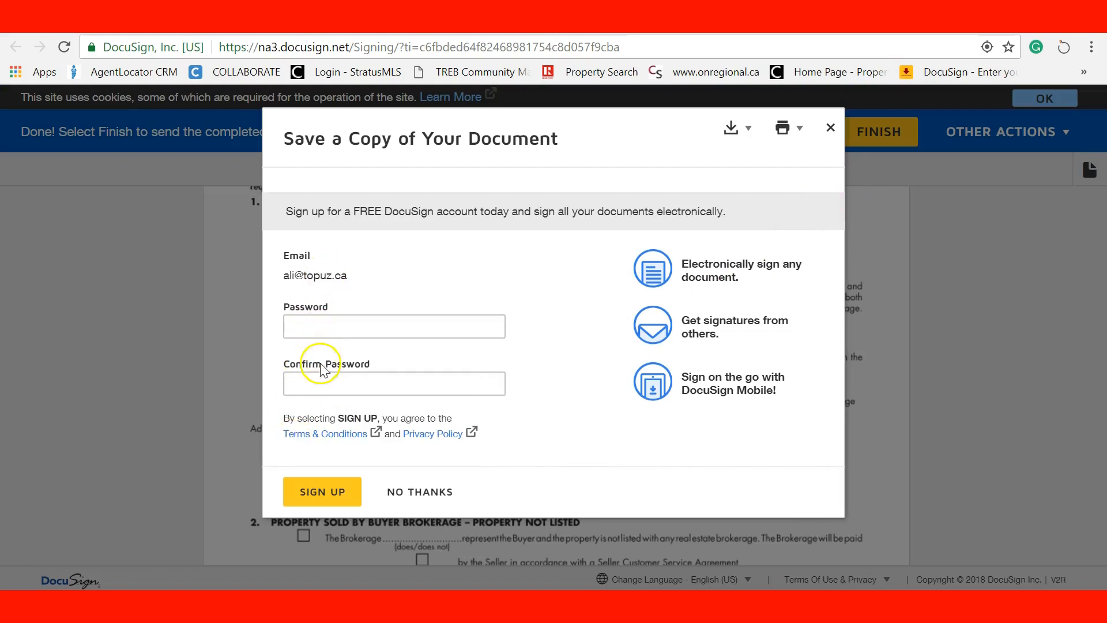
left_click(437, 499)
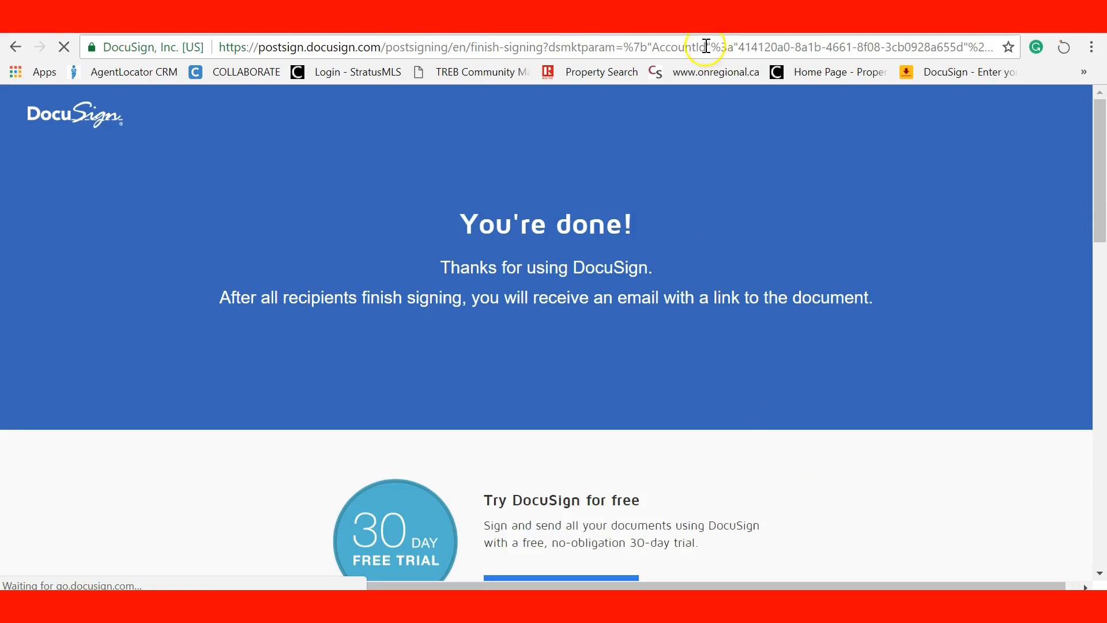
left_click(634, 23)
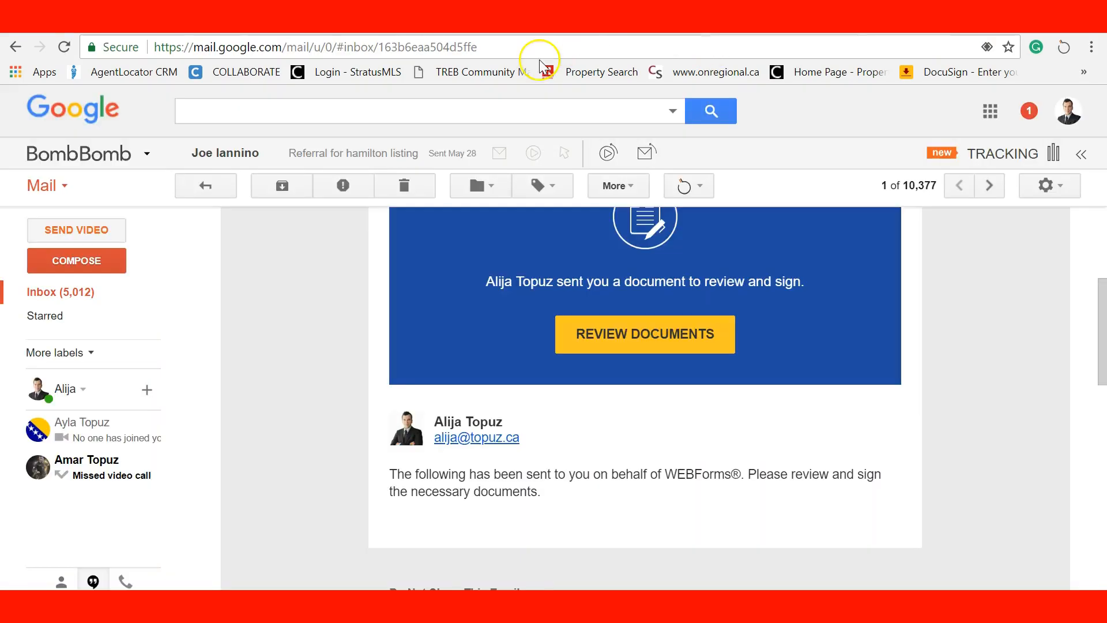
From the 'Completed: presentation example' e-mail, view the completed documents and log in to DocuSign
left_click(46, 293)
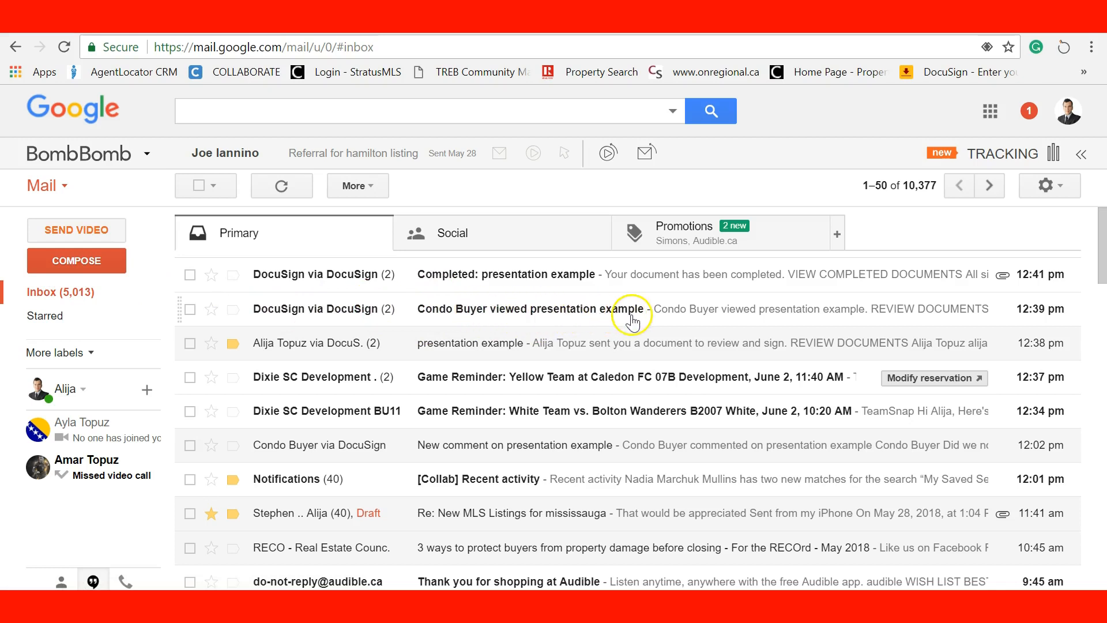
left_click(492, 279)
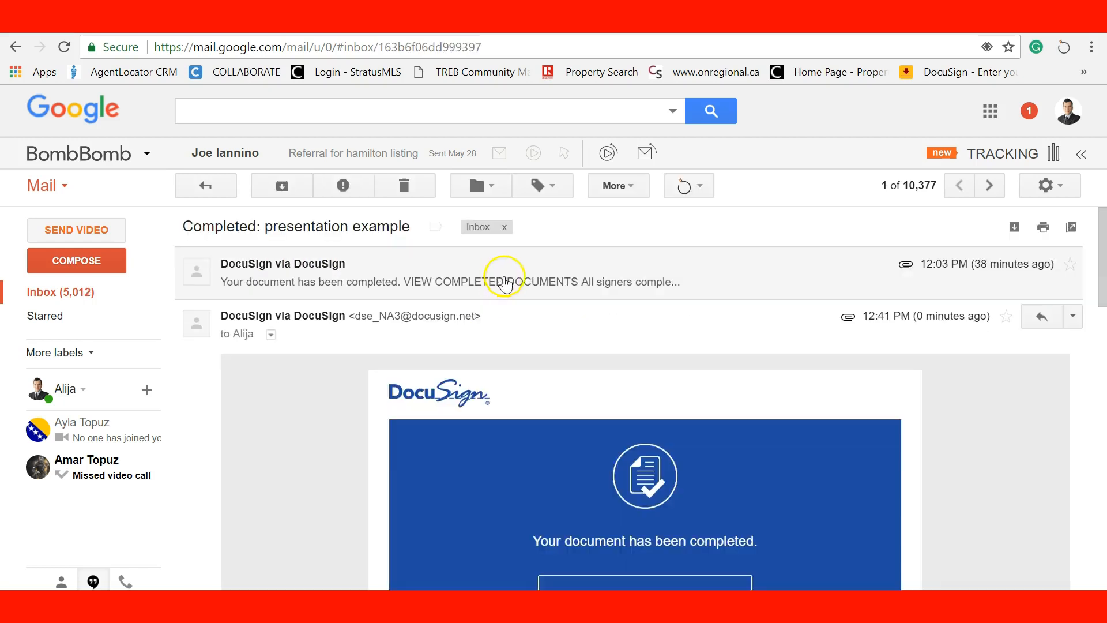
scroll(655, 464, "down", 3)
left_click(632, 344)
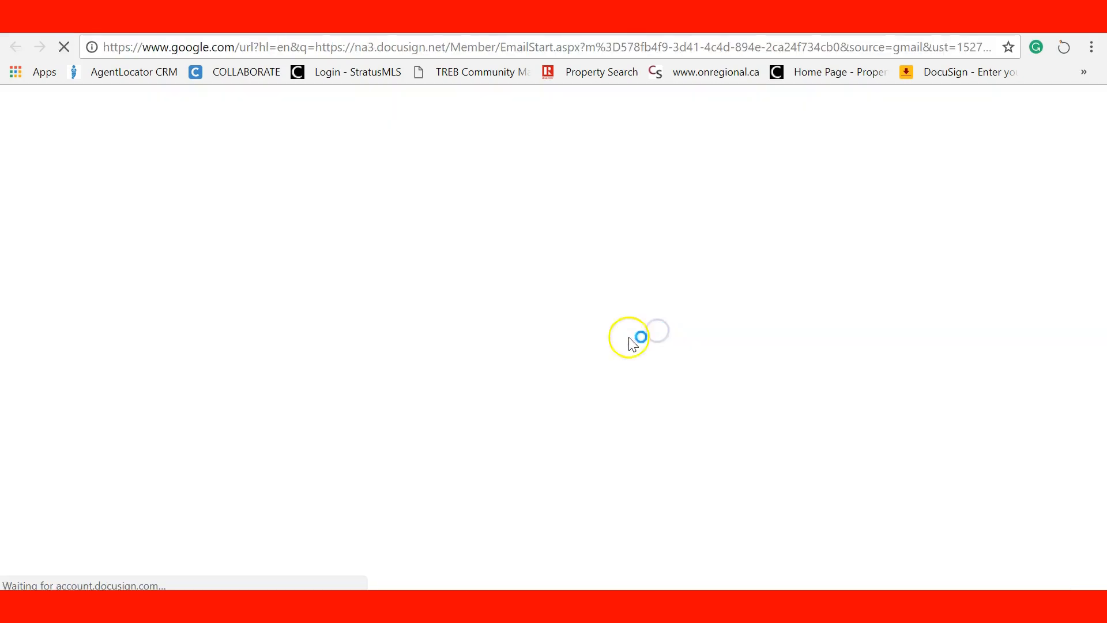
left_click(549, 287)
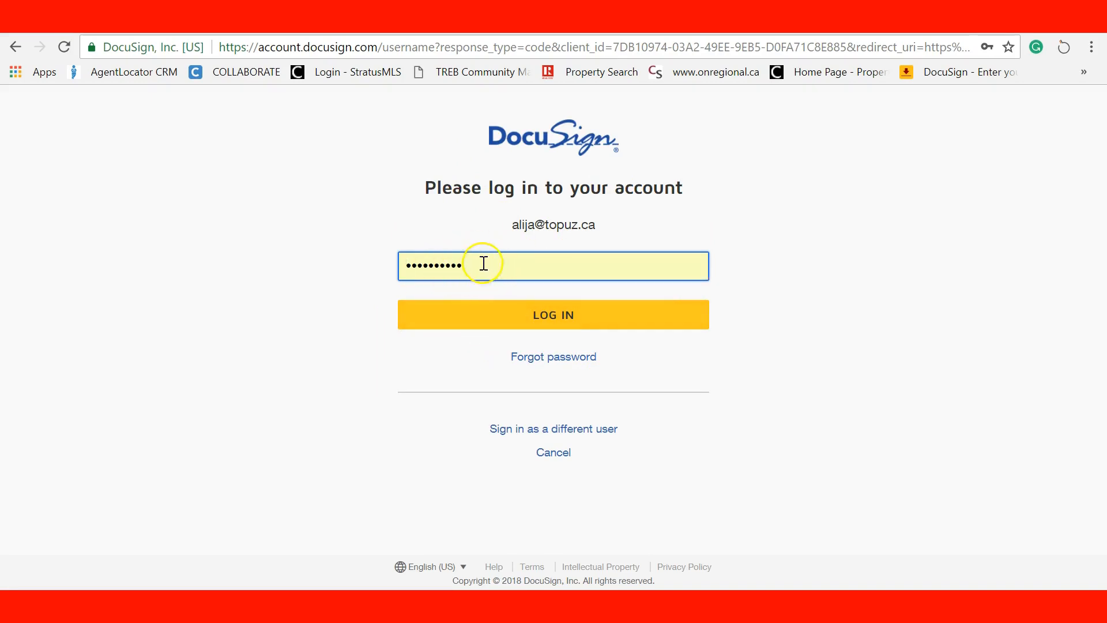
left_click(546, 322)
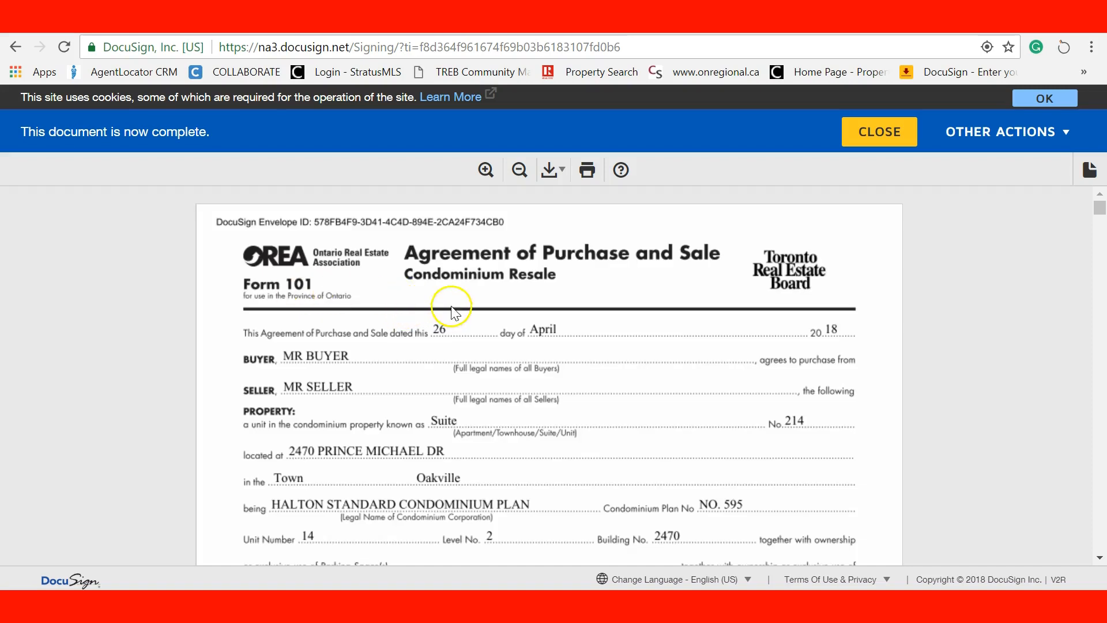
Download the completed agreement as a single Combined PDF (EnvelopePDF.aspx, 10 pages)
scroll(639, 400, "down", 10)
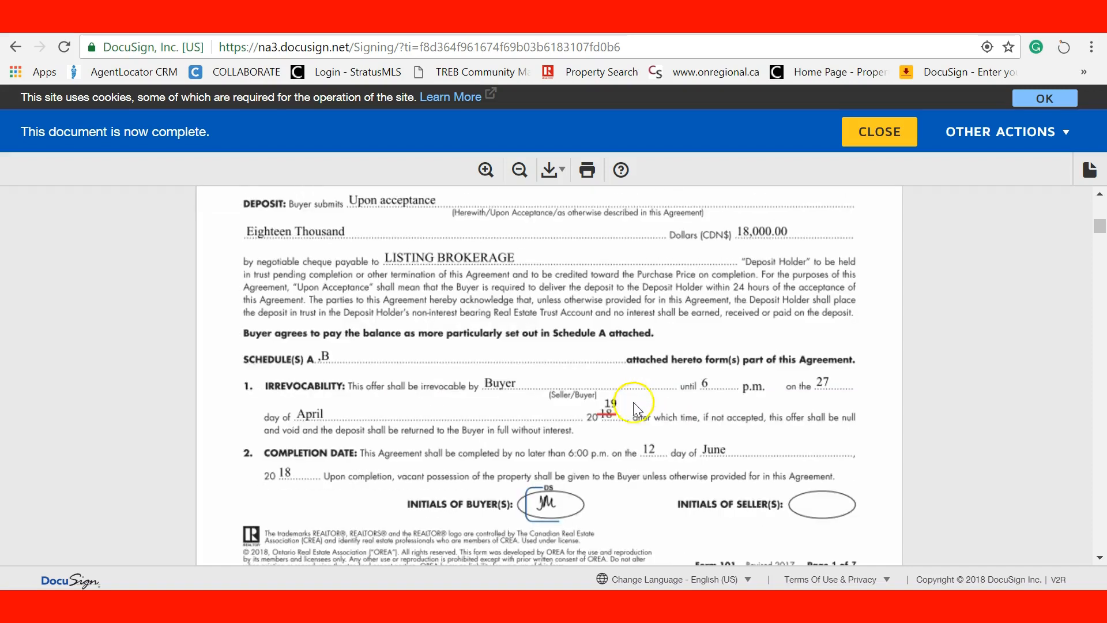
scroll(632, 415, "down", 14)
scroll(631, 430, "up", 9)
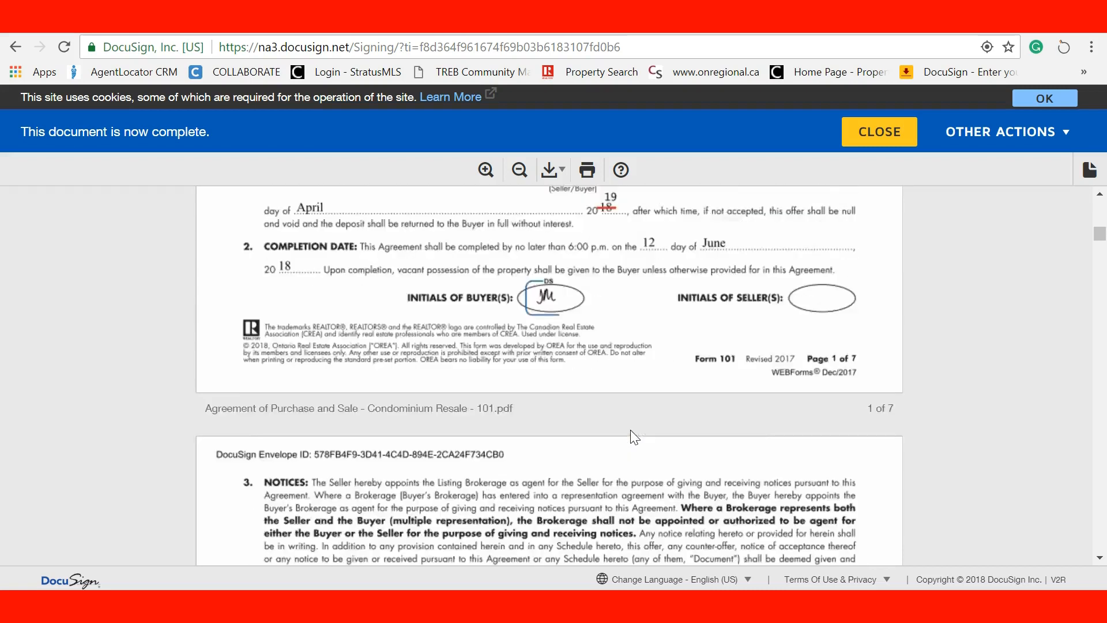
scroll(630, 430, "up", 15)
scroll(565, 211, "up", 2)
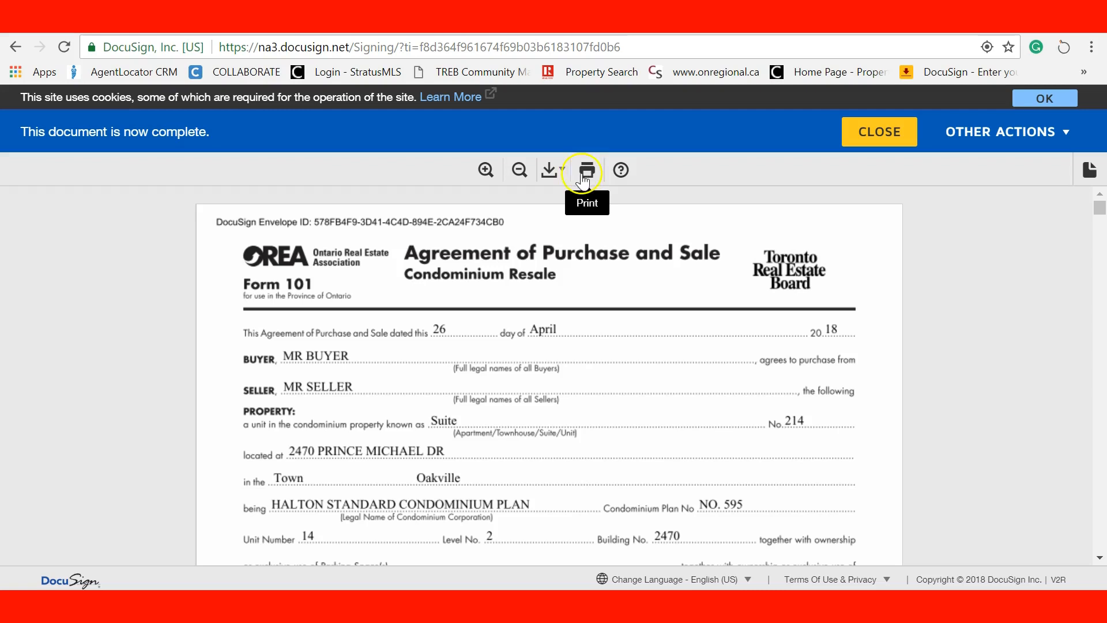
left_click(552, 171)
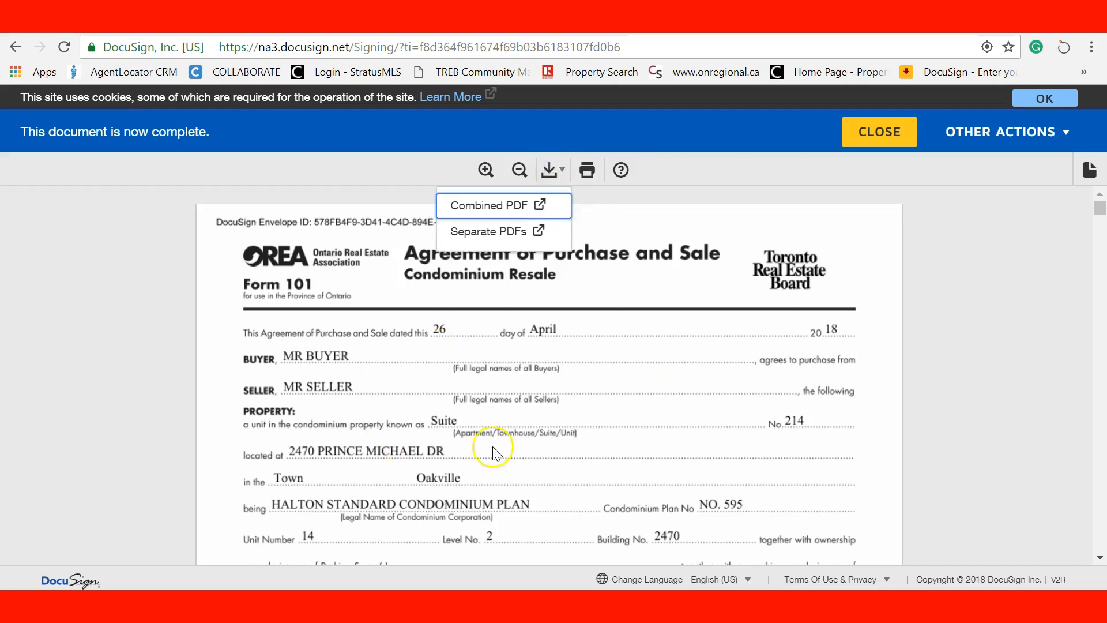
scroll(545, 398, "down", 15)
scroll(546, 405, "down", 20)
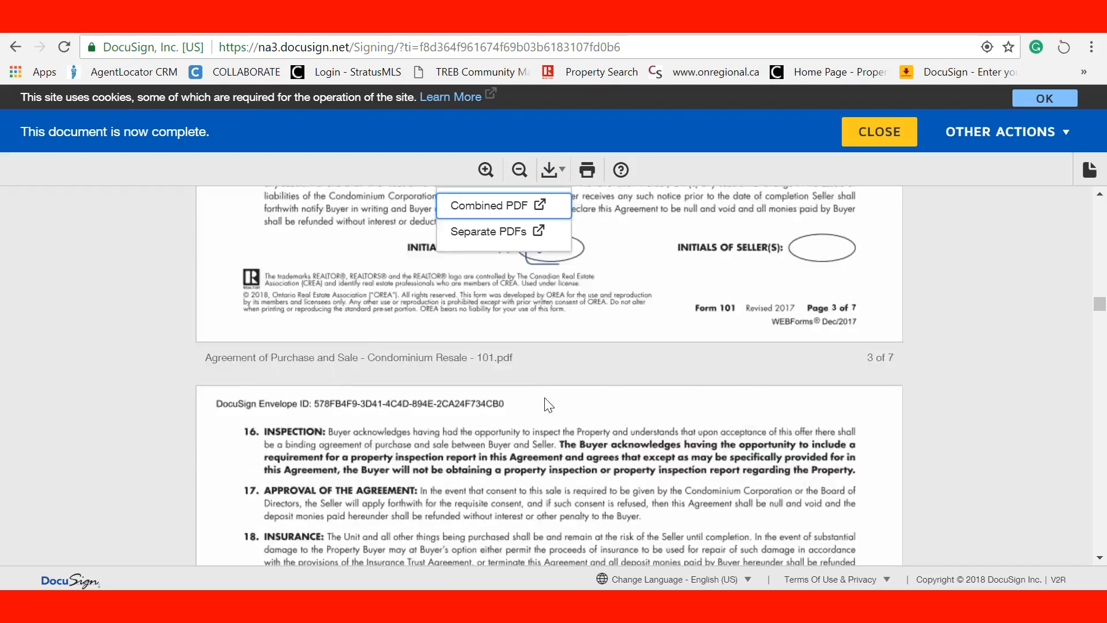
scroll(548, 403, "down", 10)
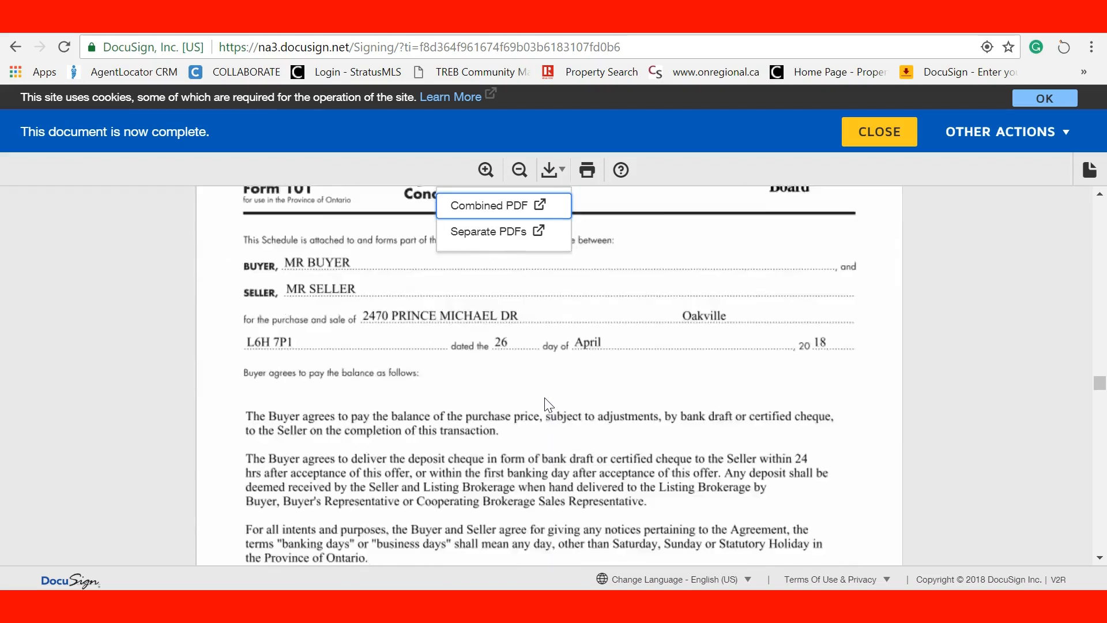
left_click(478, 206)
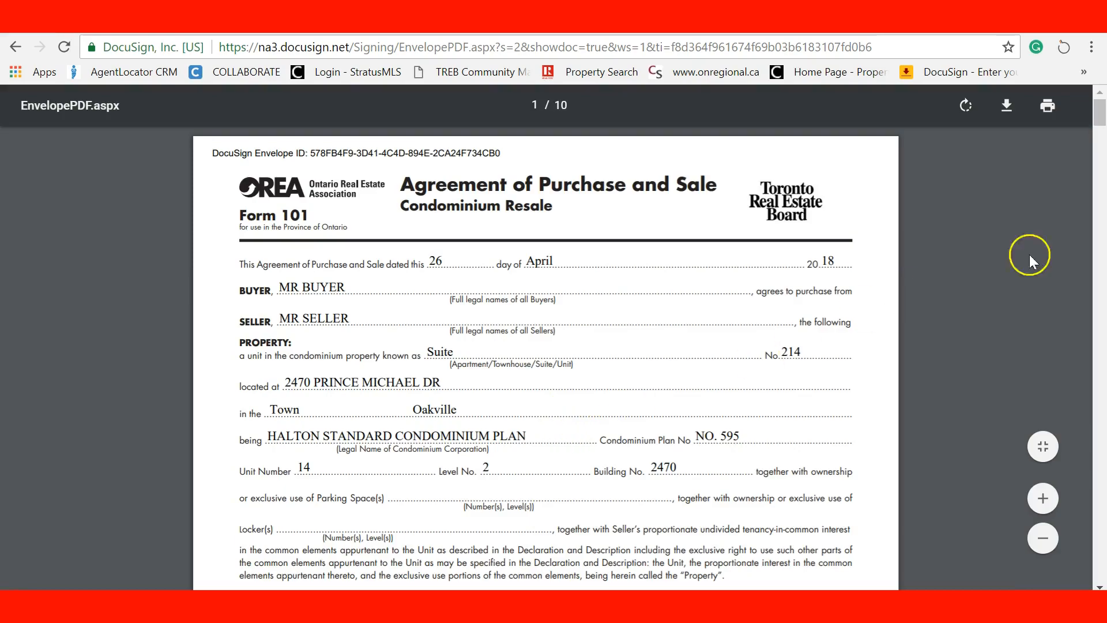
Back on the completed document, download Separate PDFs as the presentation_example (1) zip
mouse_move(1096, 113)
left_mouse_down()
mouse_move(1102, 573)
mouse_move(1097, 95)
left_mouse_up()
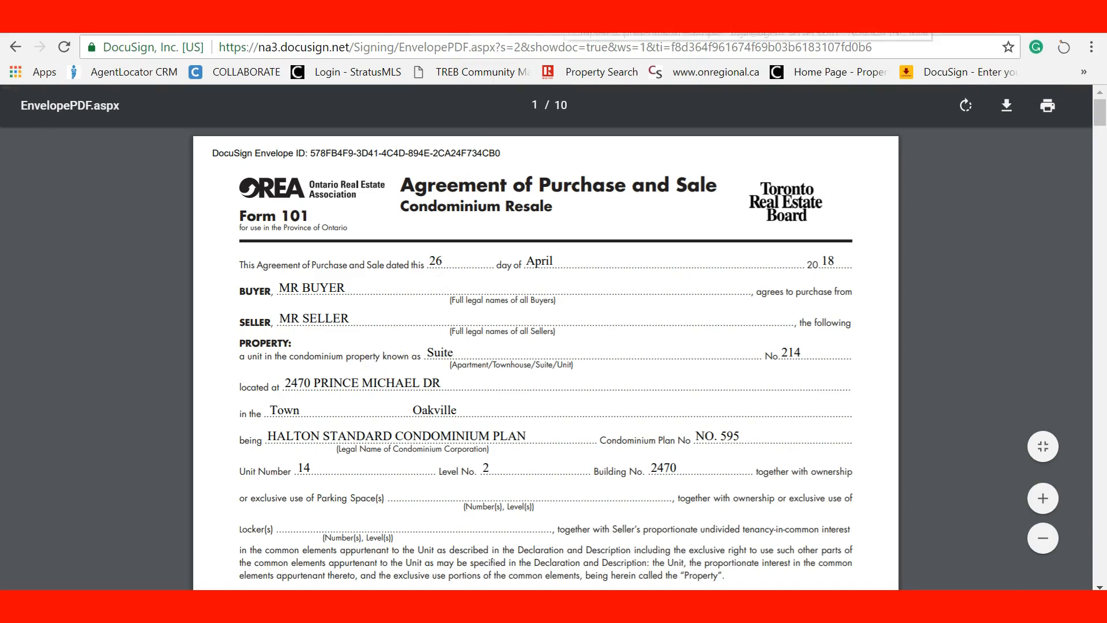
left_click(643, 24)
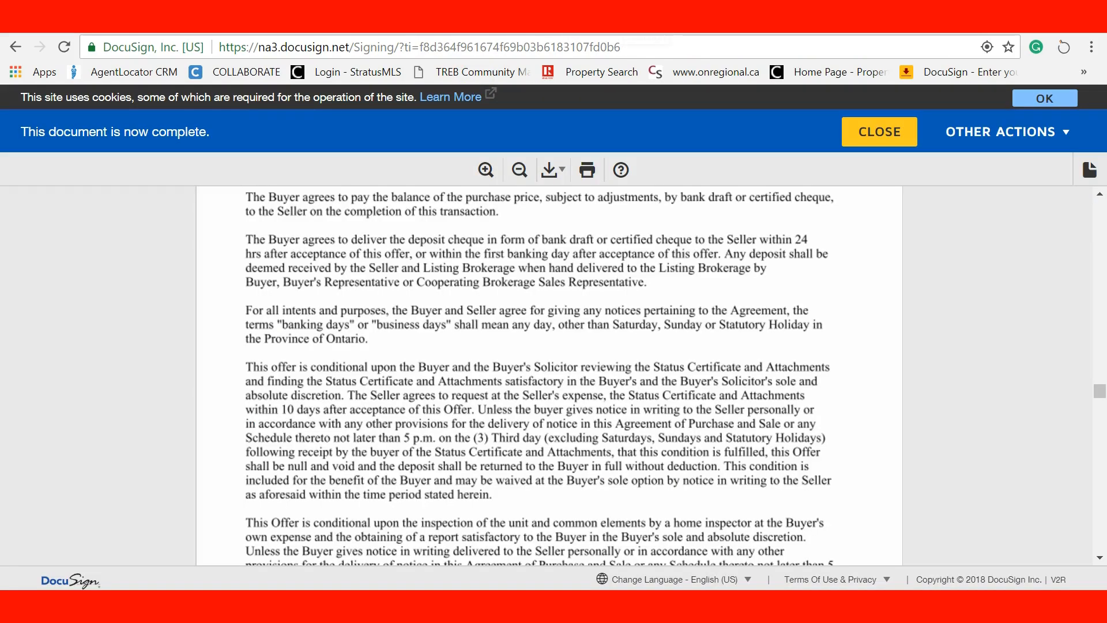
left_click(550, 170)
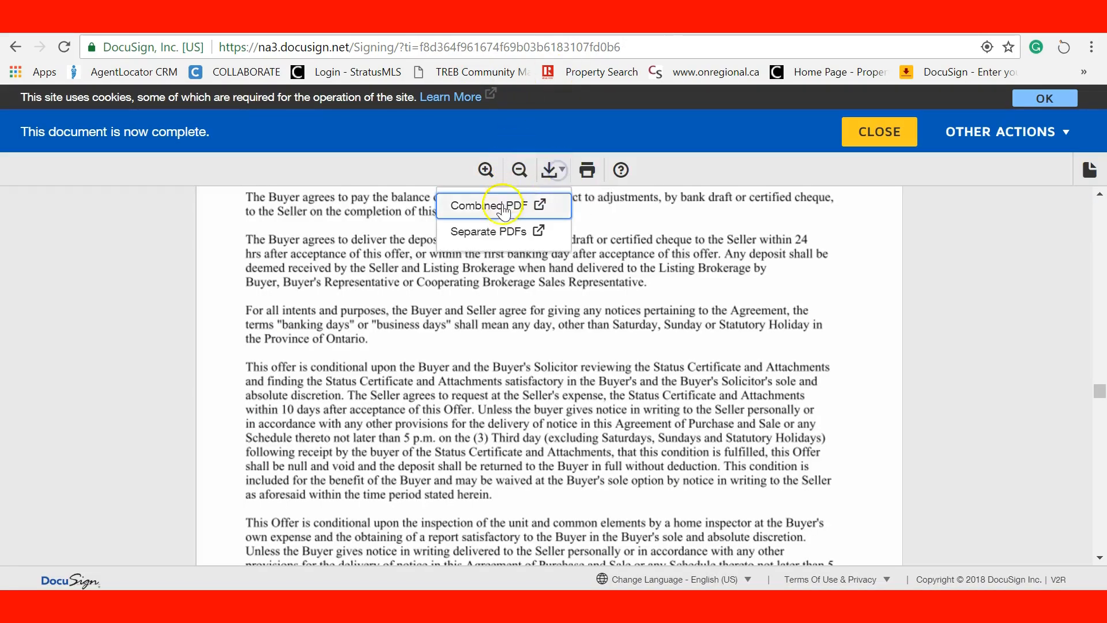
left_click(485, 236)
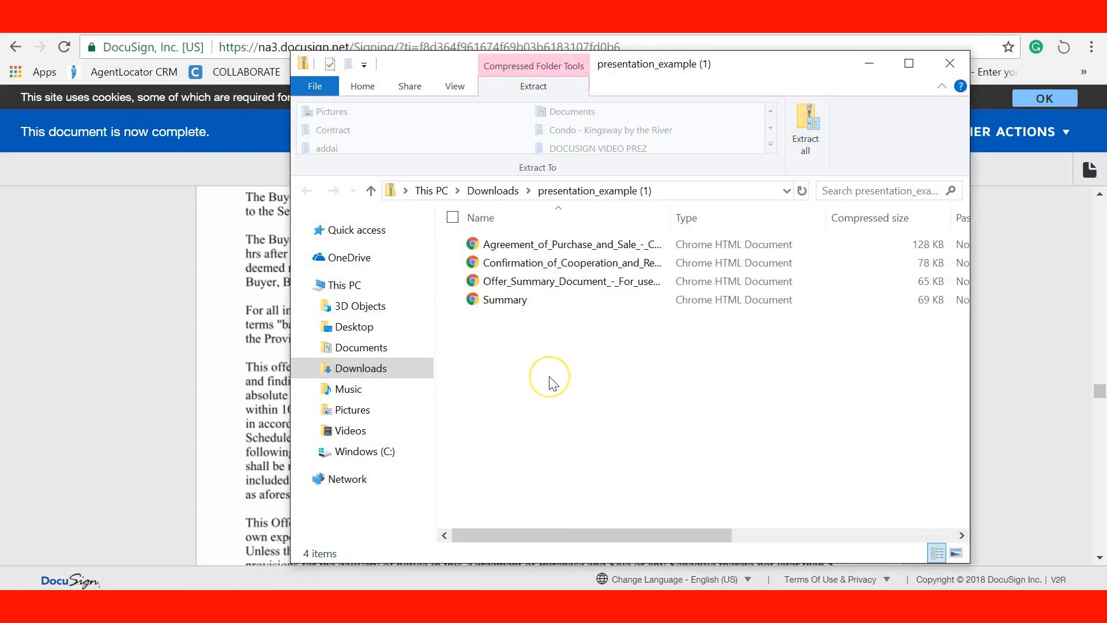
Select the agreement, confirmation of cooperation and offer summary files, close Explorer, and exit DocuSign
left_click(560, 437)
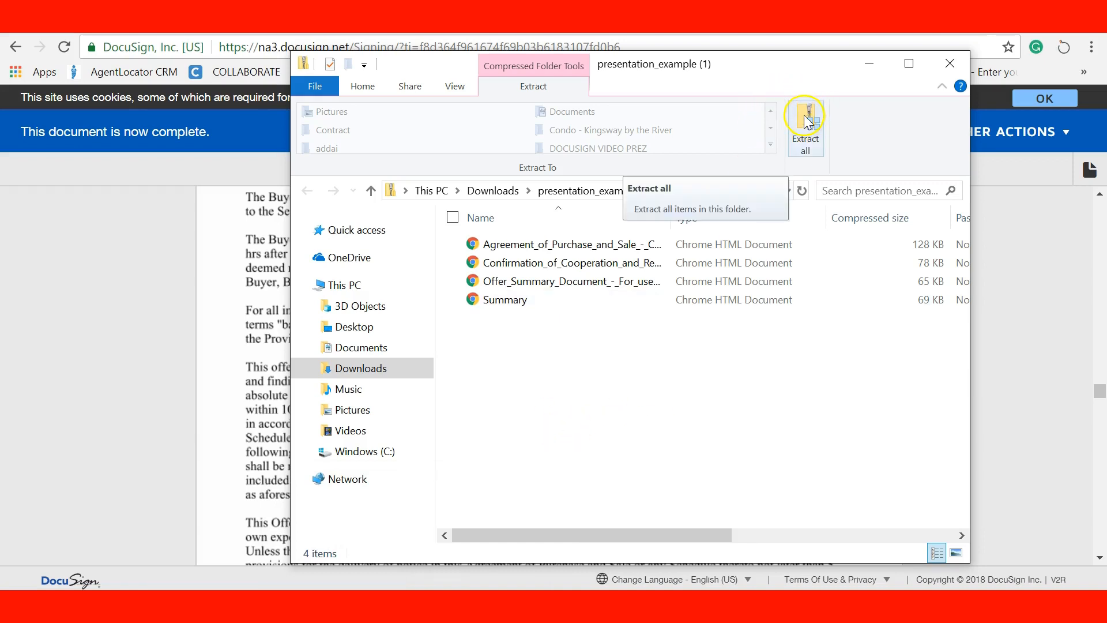
left_click(458, 244)
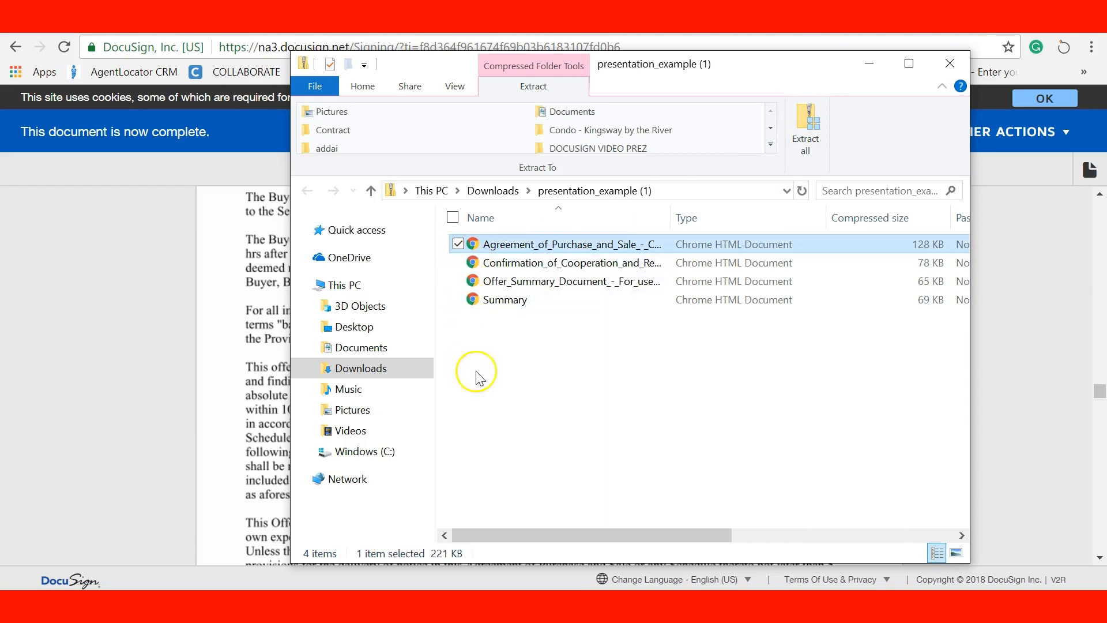
left_click(458, 262)
left_click(458, 281)
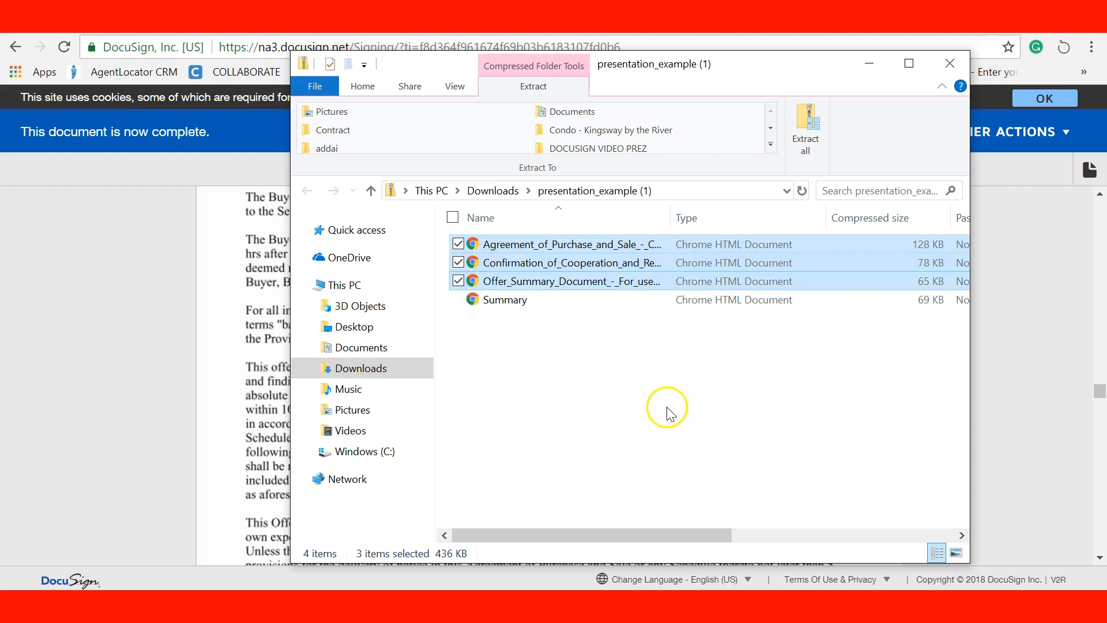
left_click(949, 62)
left_click(894, 129)
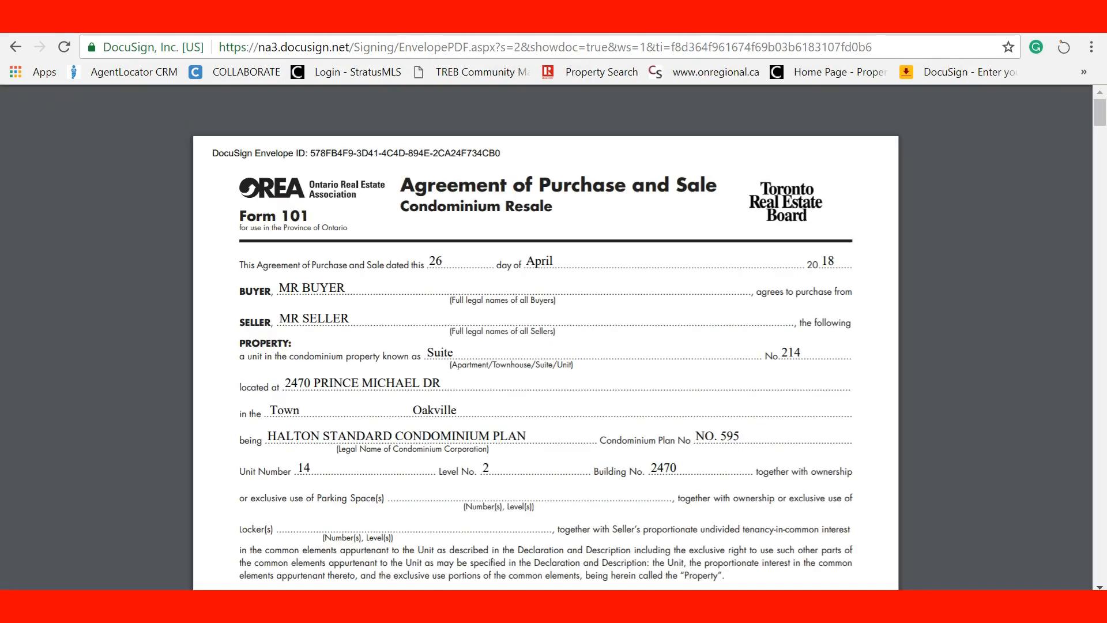
Return to the DocuSign & Video Presentation PDF showing the final 'THANK YOU!' page
left_click(442, 23)
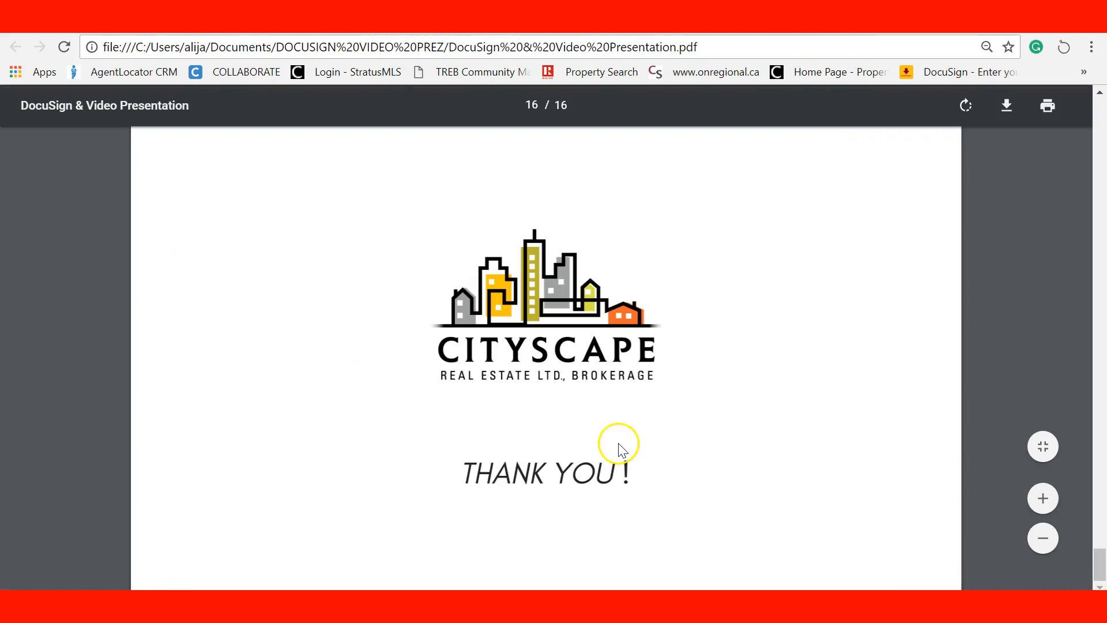